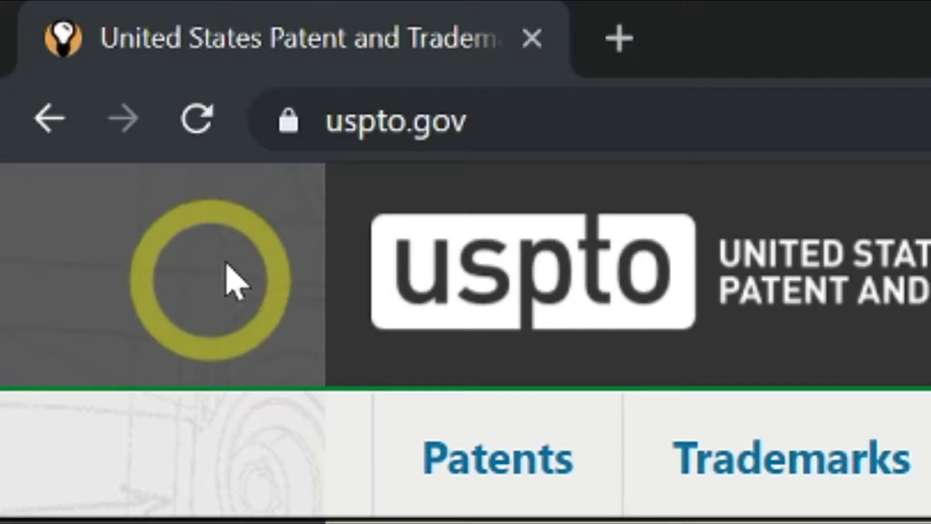
Go to the USPTO File Online page using Patents > Filing online under Application process.
{"action": "mouse_move", "coordinate": [481, 484]}
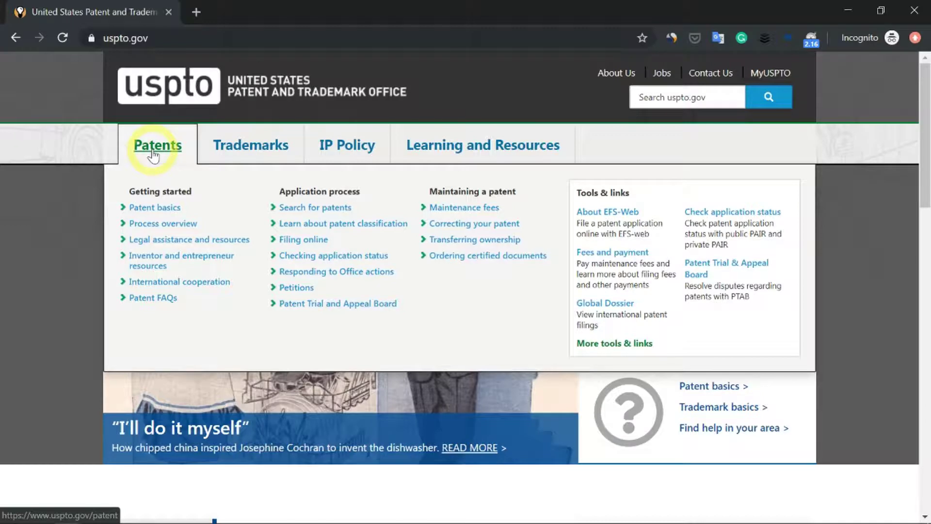
{"action": "left_click", "coordinate": [299, 240]}
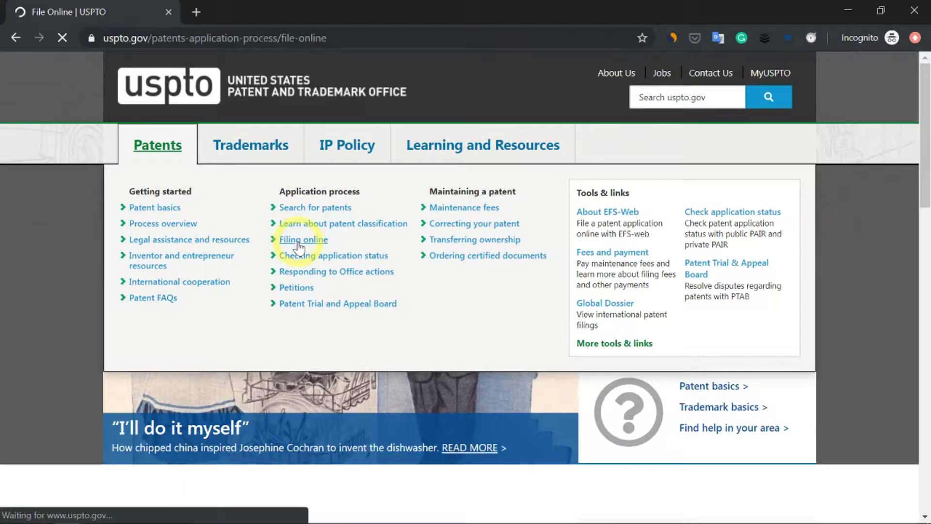
{"action": "scroll", "coordinate": [641, 238], "scroll_direction": "down", "scroll_amount": 2}
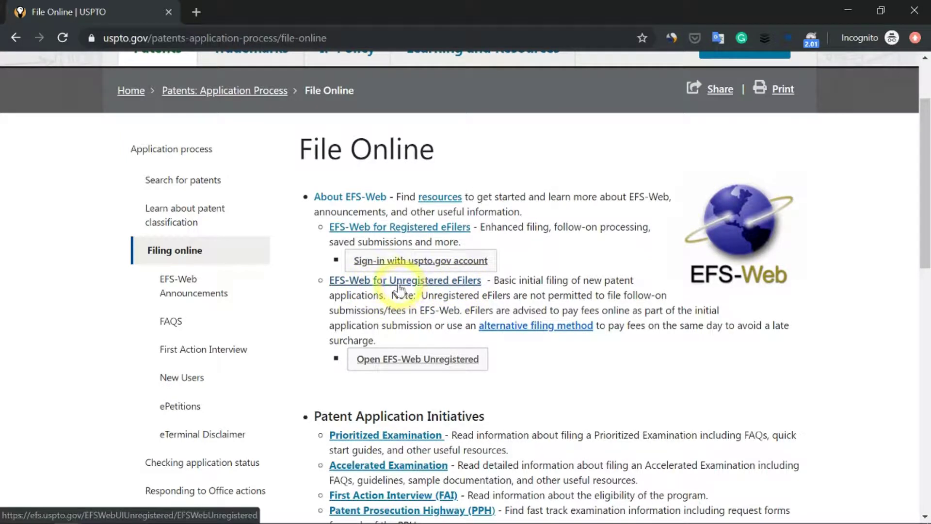
Open EFS-Web for Unregistered eFilers and enter the filer's last name, first name and corrected e-mail address.
{"action": "left_click", "coordinate": [433, 288]}
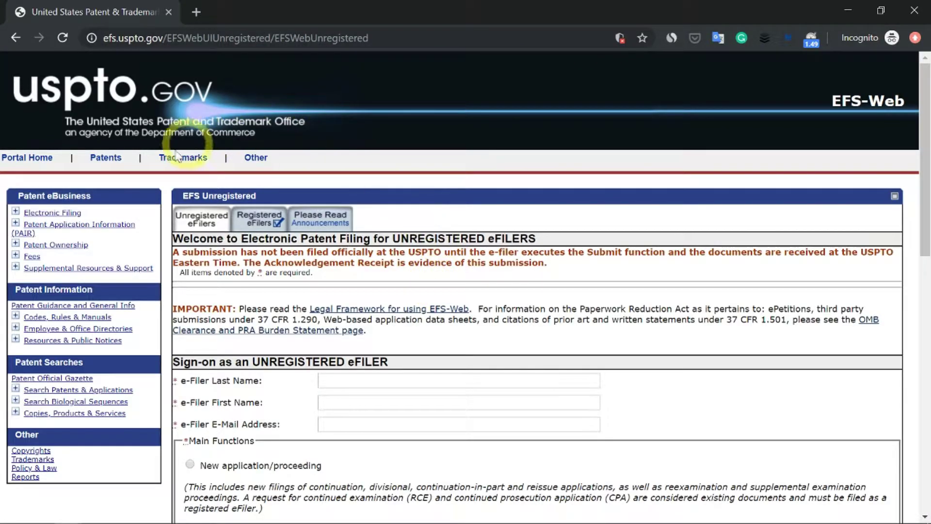
{"action": "scroll", "coordinate": [604, 216], "scroll_direction": "down", "scroll_amount": 4}
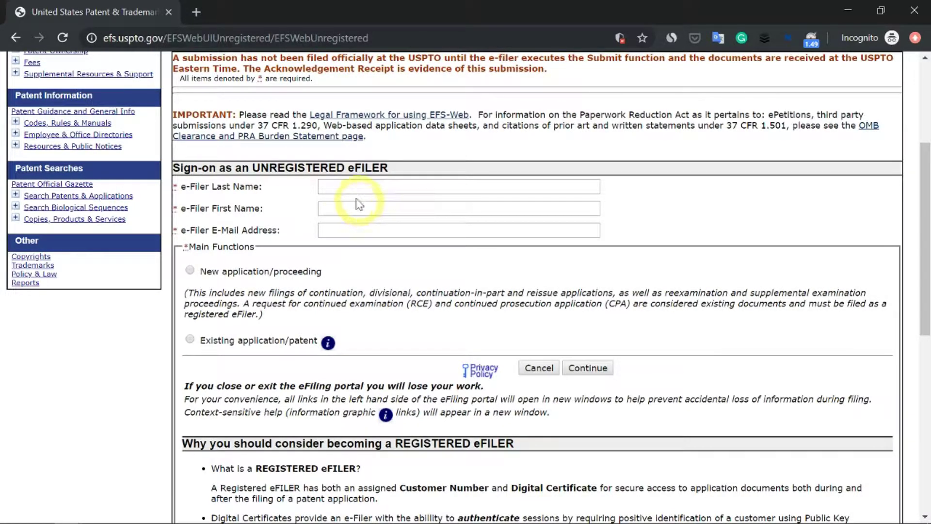
{"action": "left_click", "coordinate": [345, 188]}
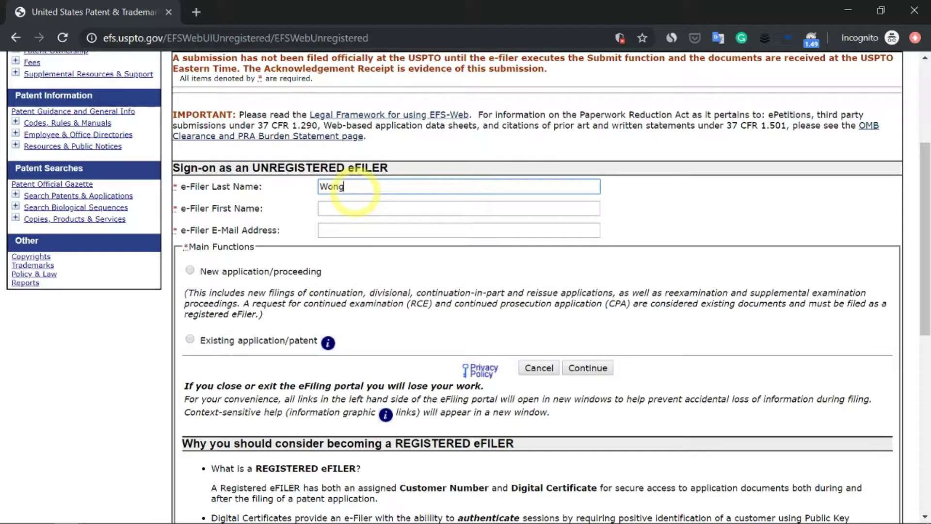
{"action": "key", "text": "Tab"}
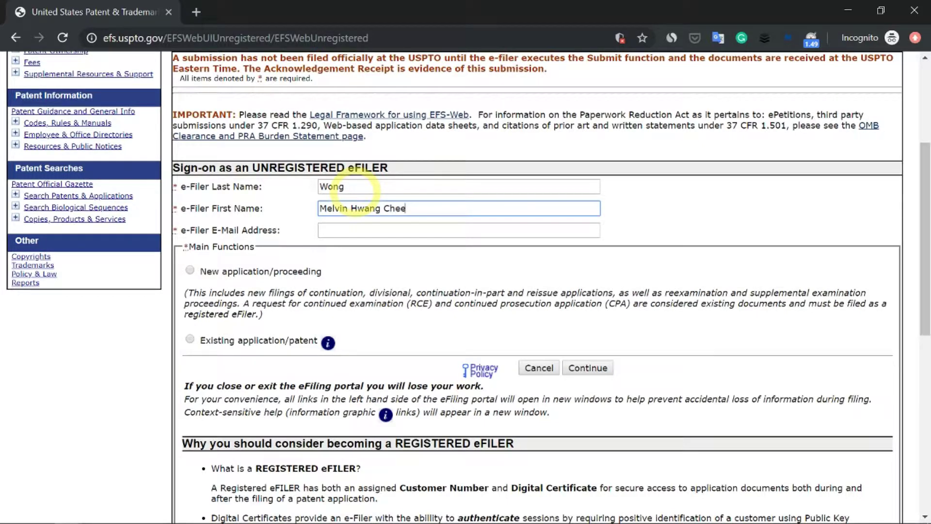
{"action": "key", "text": "Tab"}
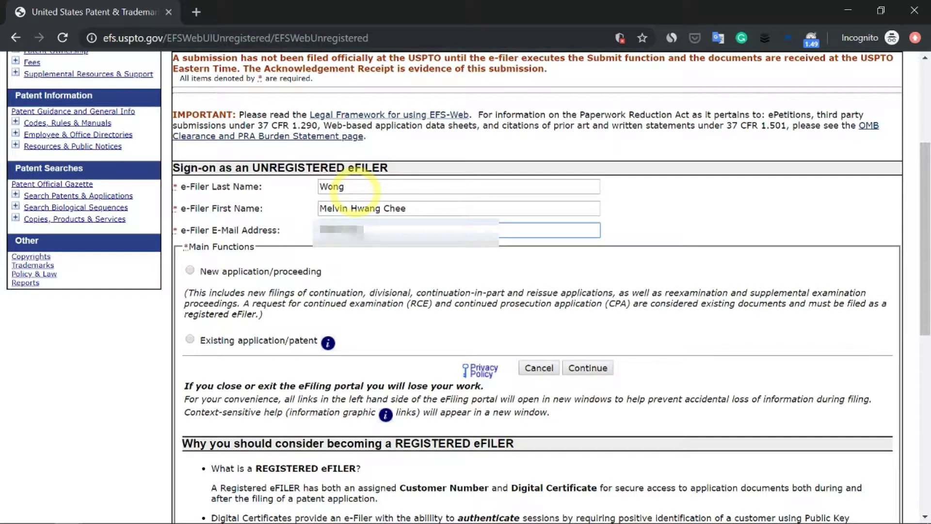
{"action": "key", "text": "BackSpace"}
{"action": "key", "text": "BackSpace"}
{"action": "key", "text": "BackSpace"}
{"action": "key", "text": "BackSpace"}
{"action": "key", "text": "BackSpace"}
{"action": "key", "text": "BackSpace"}
{"action": "type", "text": "gmail.coml.com"}
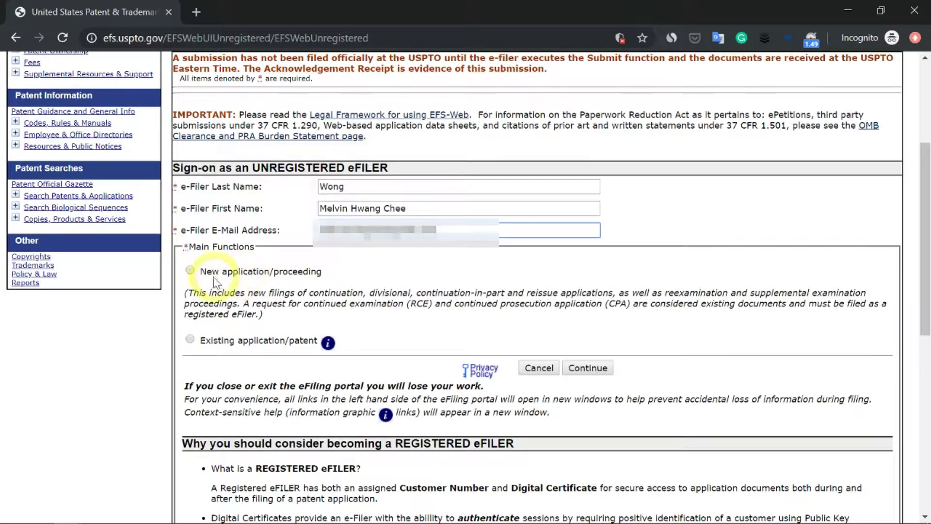
Choose New application/proceeding, Utility and Provisional as the application type.
{"action": "left_click", "coordinate": [191, 271]}
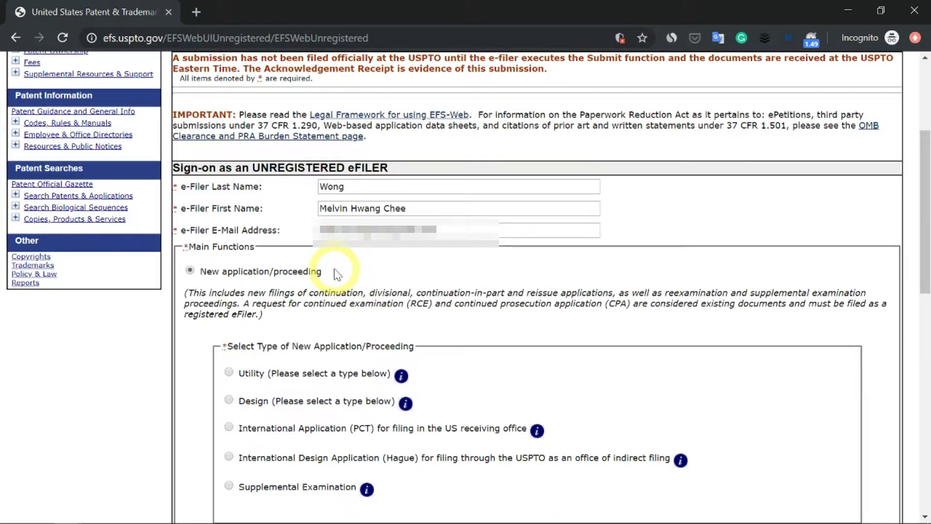
{"action": "scroll", "coordinate": [335, 273], "scroll_direction": "down", "scroll_amount": 2}
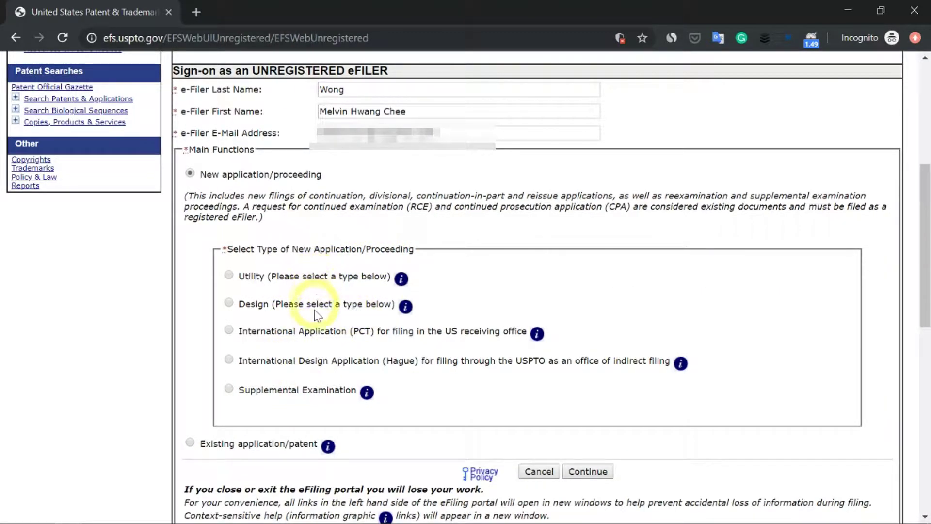
{"action": "left_click", "coordinate": [228, 276]}
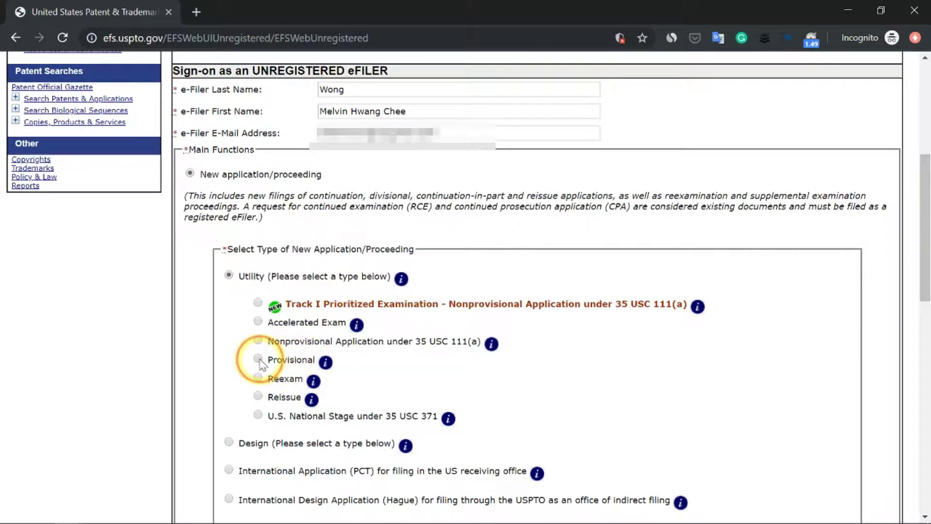
{"action": "left_click", "coordinate": [259, 360]}
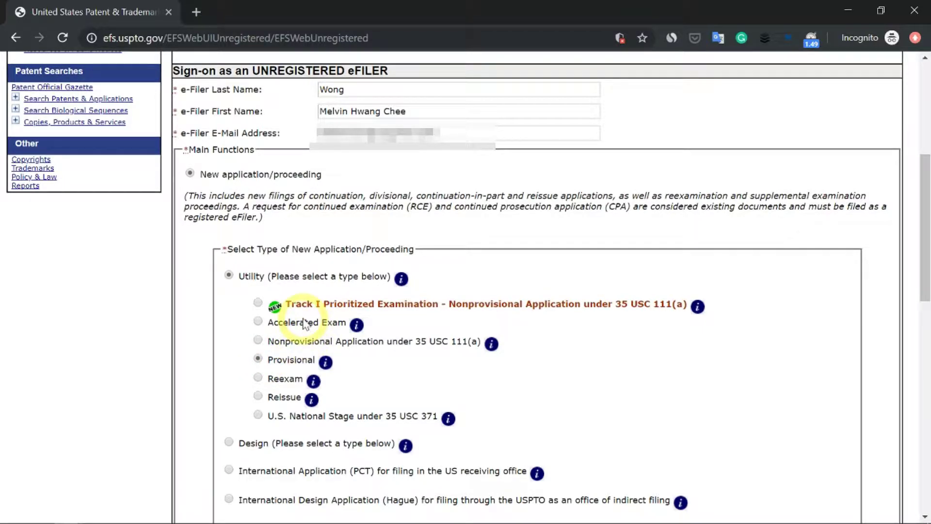
{"action": "scroll", "coordinate": [305, 324], "scroll_direction": "down", "scroll_amount": 8}
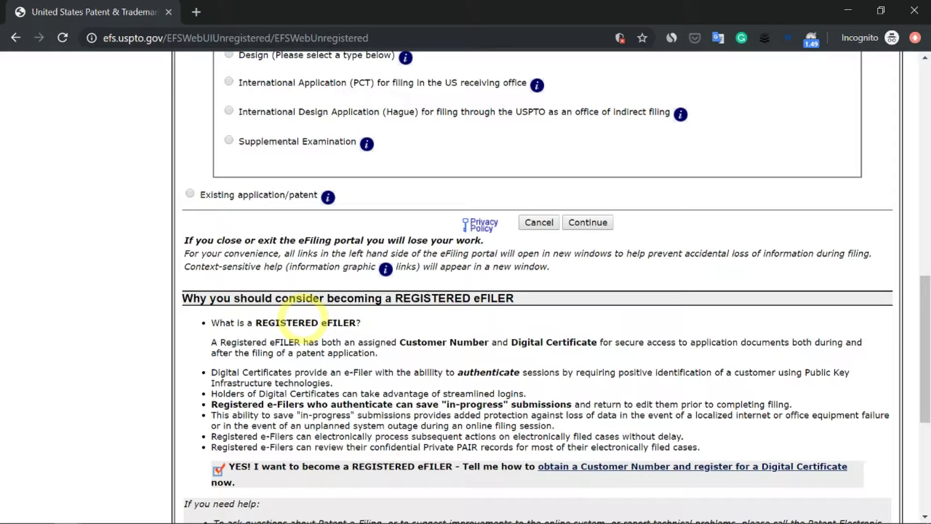
{"action": "scroll", "coordinate": [587, 272], "scroll_direction": "down", "scroll_amount": 2}
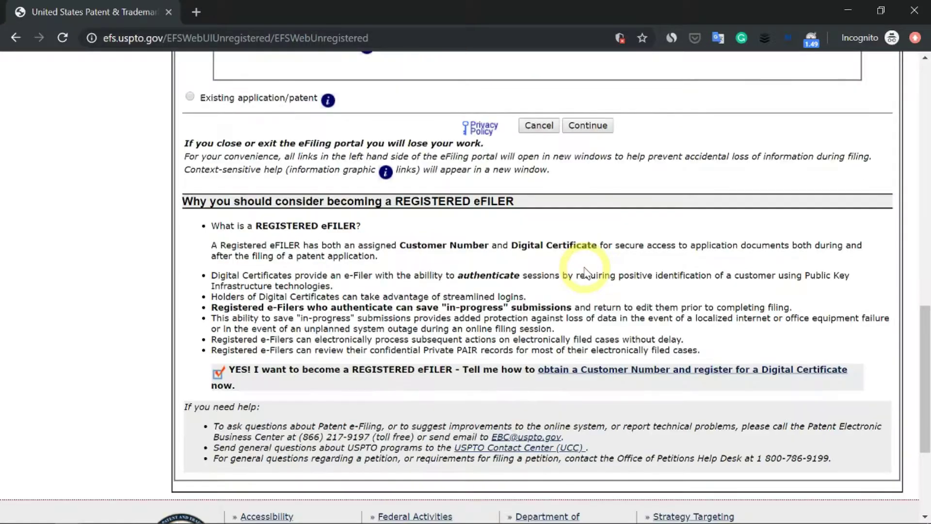
{"action": "scroll", "coordinate": [586, 273], "scroll_direction": "down", "scroll_amount": 2}
{"action": "scroll", "coordinate": [586, 273], "scroll_direction": "up", "scroll_amount": 2}
{"action": "scroll", "coordinate": [586, 273], "scroll_direction": "up", "scroll_amount": 4}
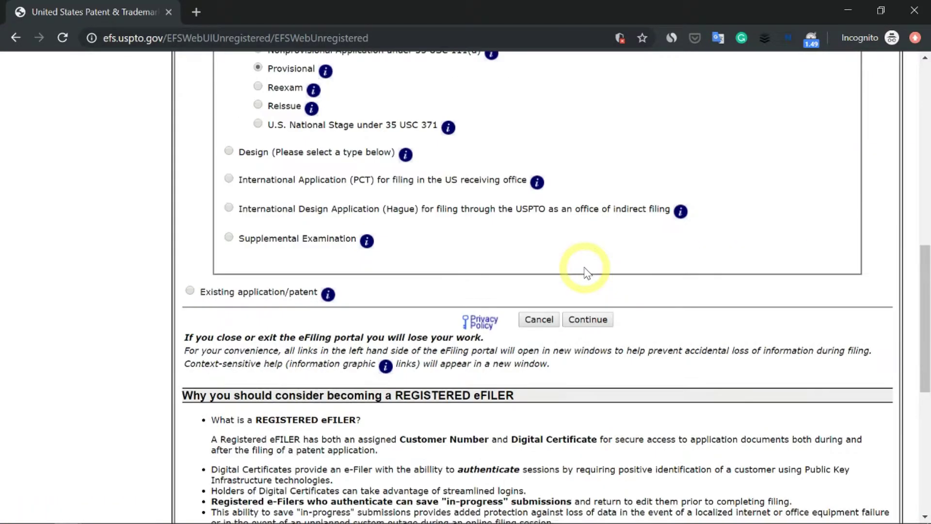
Continue to the Application Data page and review the title, inventor and correspondence address.
{"action": "left_click", "coordinate": [588, 321]}
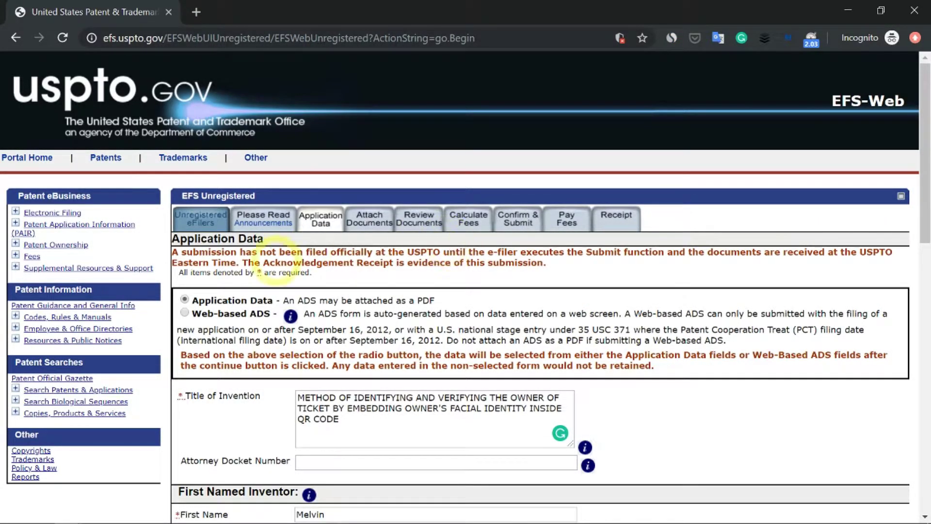
{"action": "scroll", "coordinate": [449, 284], "scroll_direction": "down", "scroll_amount": 2}
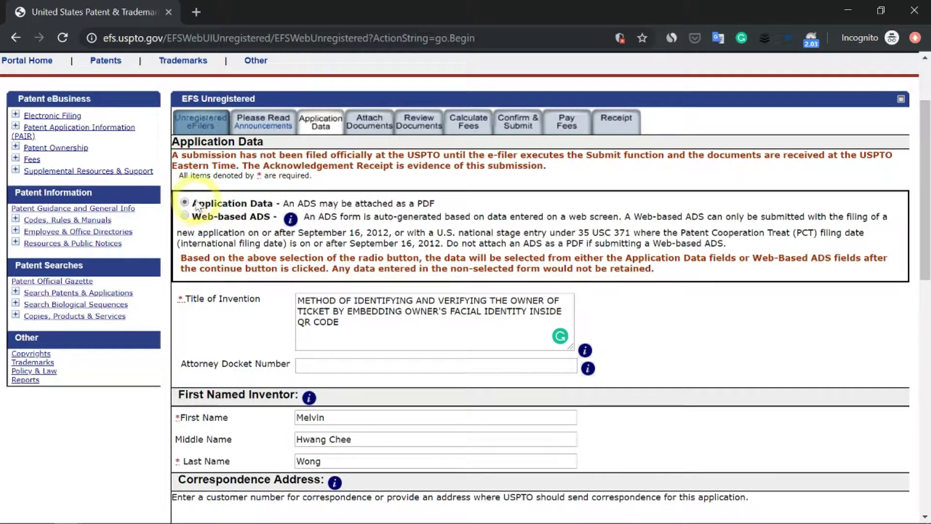
{"action": "scroll", "coordinate": [359, 204], "scroll_direction": "down", "scroll_amount": 2}
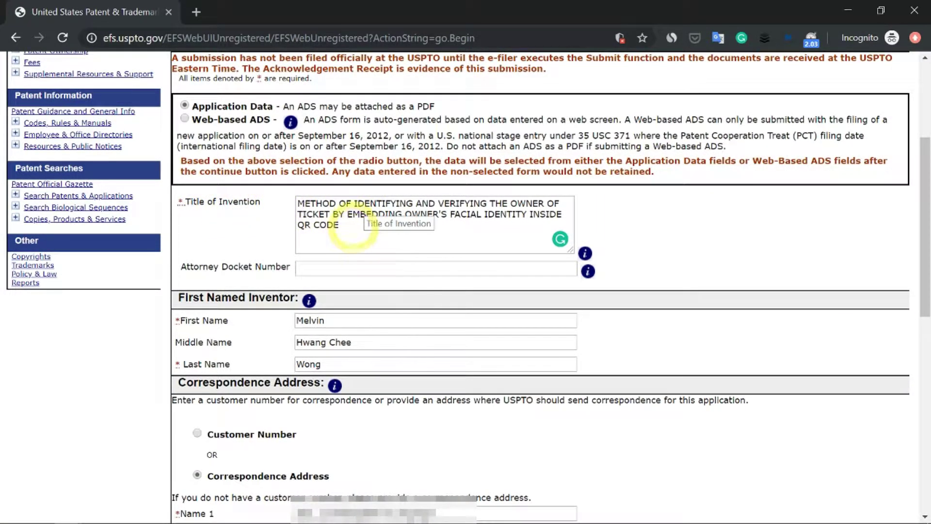
{"action": "scroll", "coordinate": [249, 269], "scroll_direction": "down", "scroll_amount": 4}
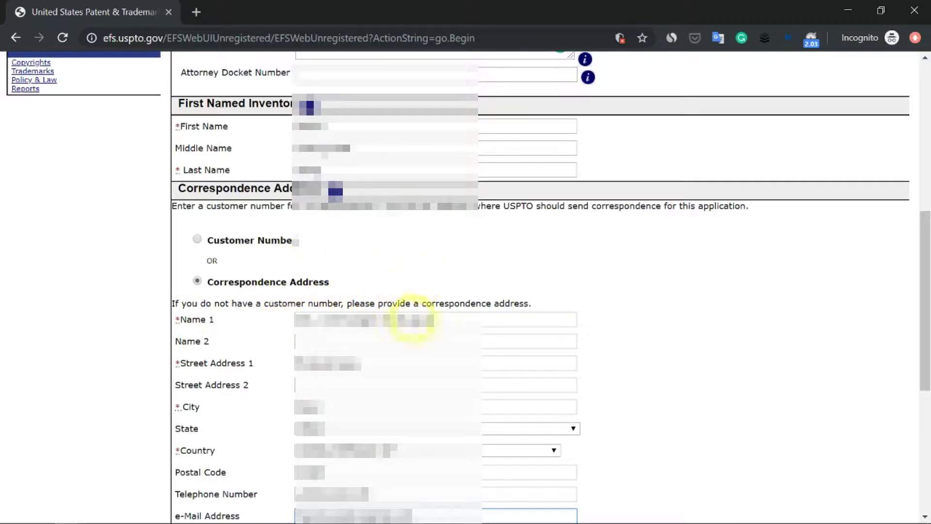
{"action": "scroll", "coordinate": [459, 318], "scroll_direction": "down", "scroll_amount": 2}
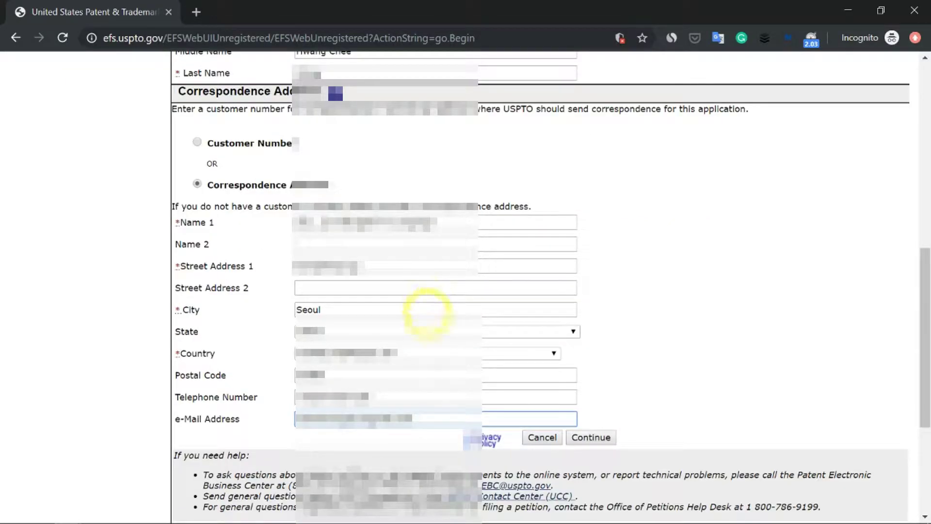
{"action": "scroll", "coordinate": [461, 257], "scroll_direction": "up", "scroll_amount": 8}
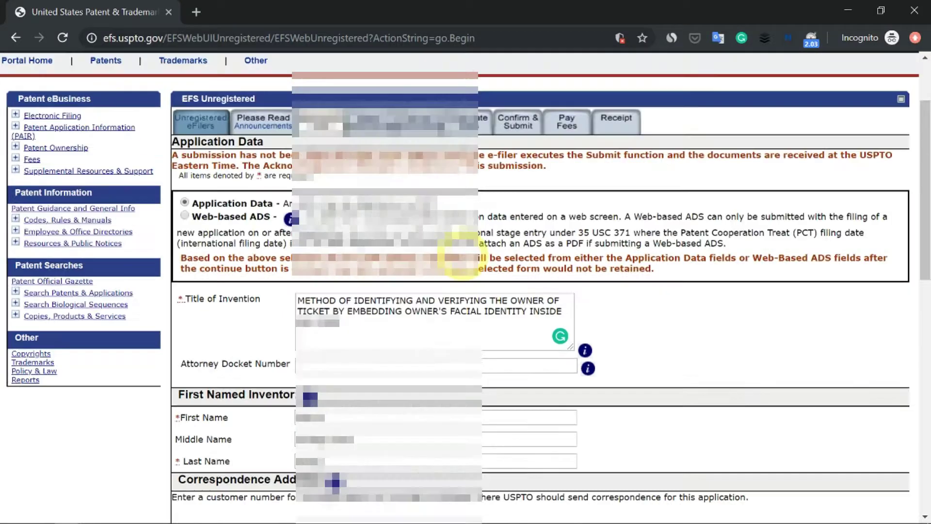
{"action": "scroll", "coordinate": [459, 257], "scroll_direction": "down", "scroll_amount": 10}
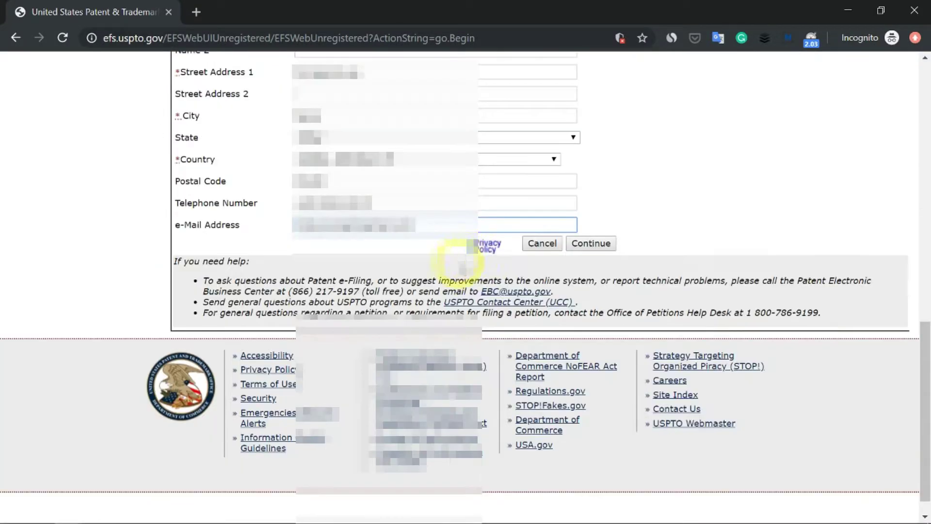
Continue to attachments and set the first file's category to Application Part, description Specification.
{"action": "left_click", "coordinate": [591, 243]}
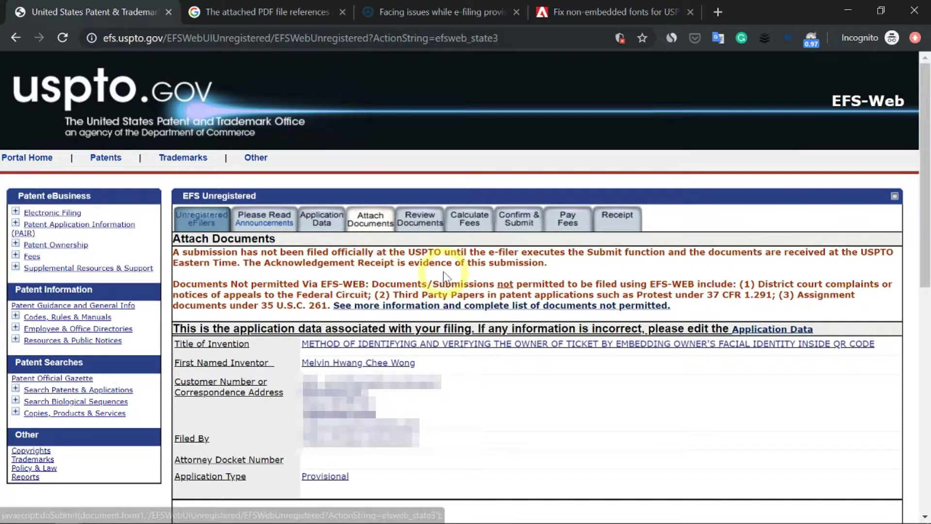
{"action": "scroll", "coordinate": [443, 272], "scroll_direction": "down", "scroll_amount": 2}
{"action": "scroll", "coordinate": [447, 268], "scroll_direction": "down", "scroll_amount": 6}
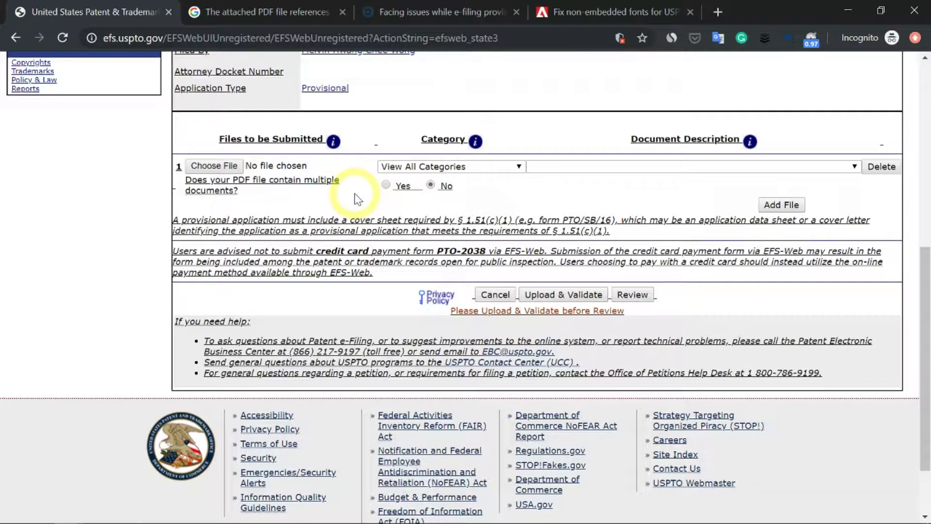
{"action": "left_click", "coordinate": [486, 169]}
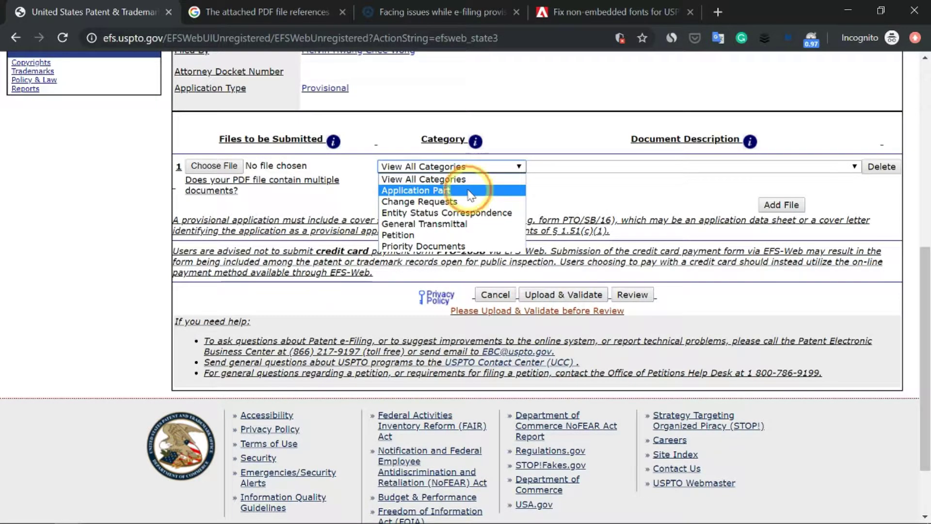
{"action": "left_click", "coordinate": [468, 192]}
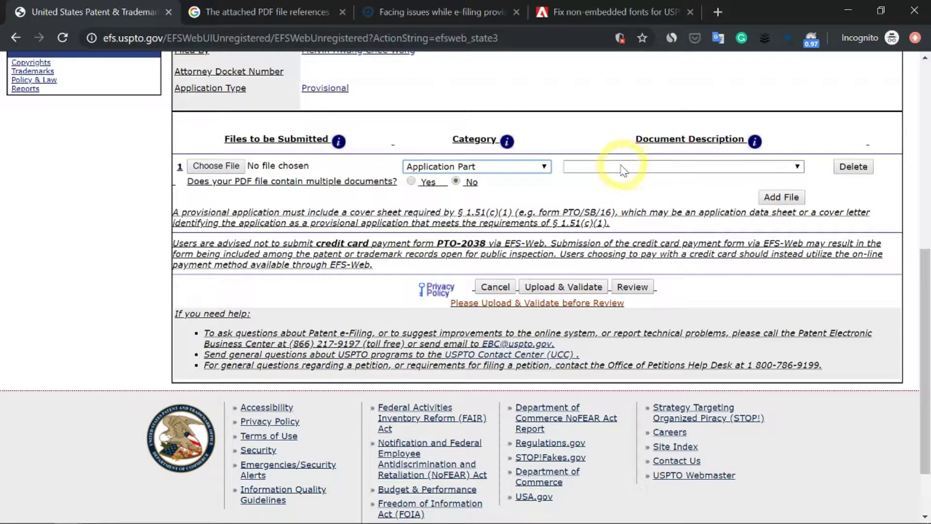
{"action": "left_click", "coordinate": [592, 168]}
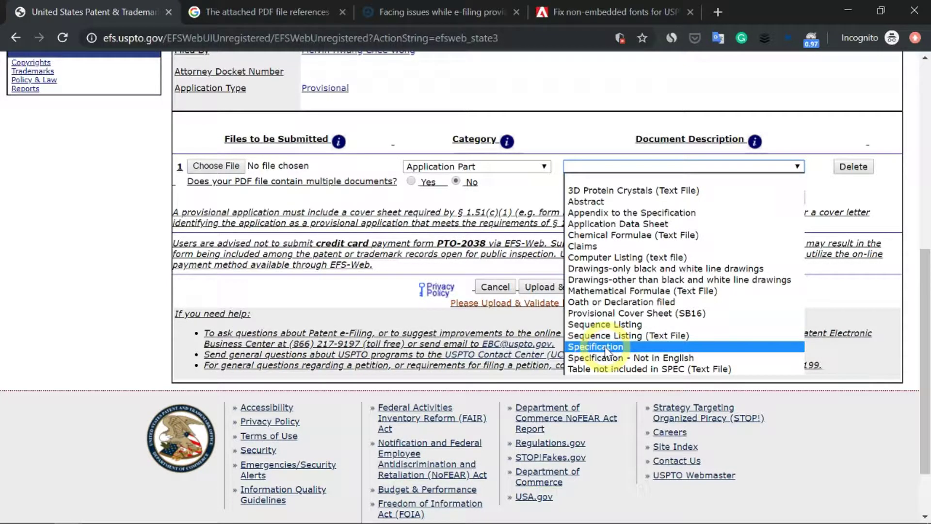
{"action": "left_click", "coordinate": [608, 348]}
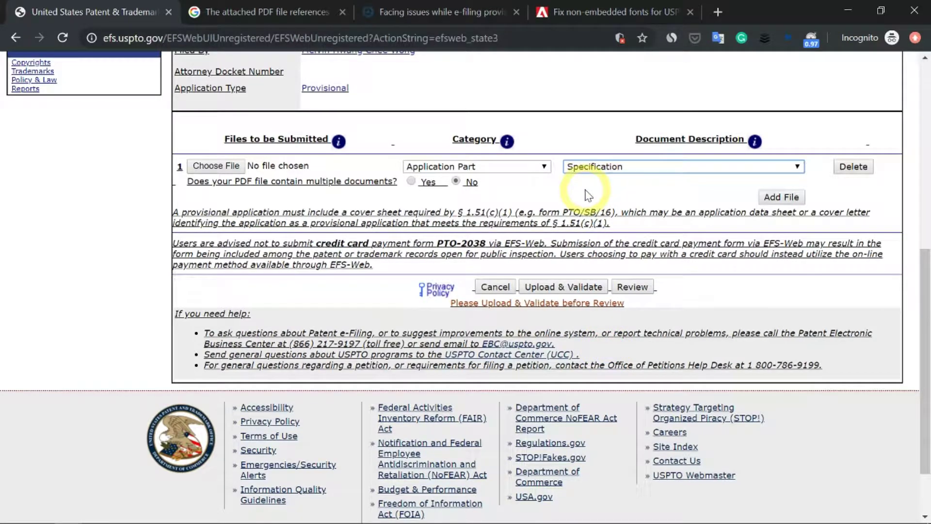
Attach specifications.pdf, upload and validate it, and review the four non-embedded font errors.
{"action": "left_click", "coordinate": [197, 167]}
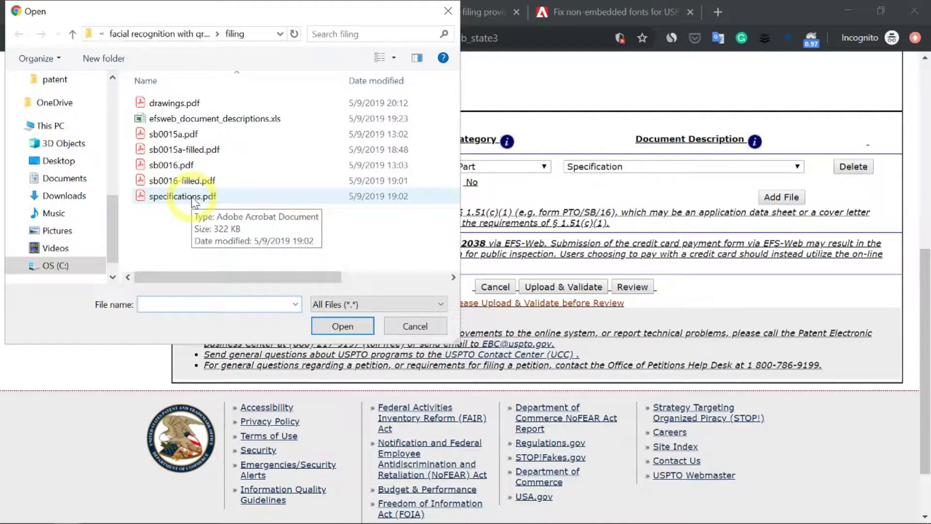
{"action": "double_click", "coordinate": [190, 197]}
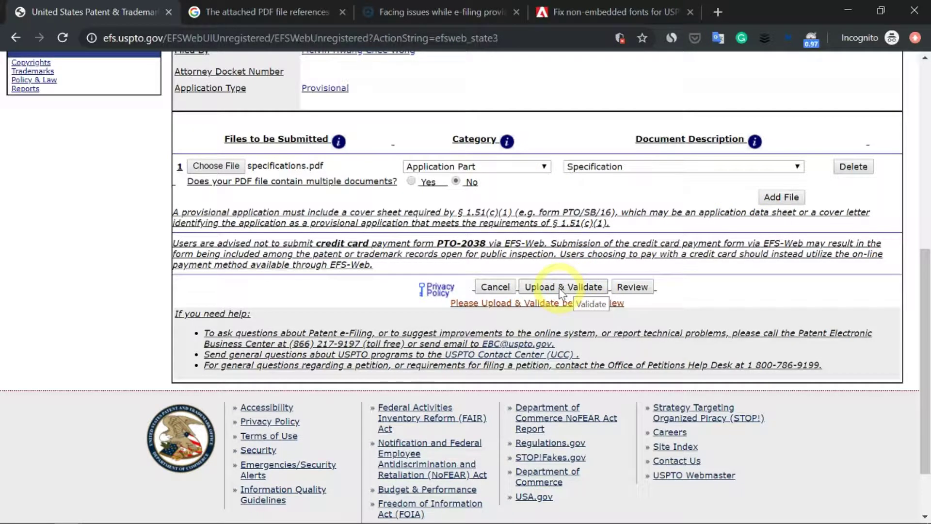
{"action": "left_click", "coordinate": [561, 288]}
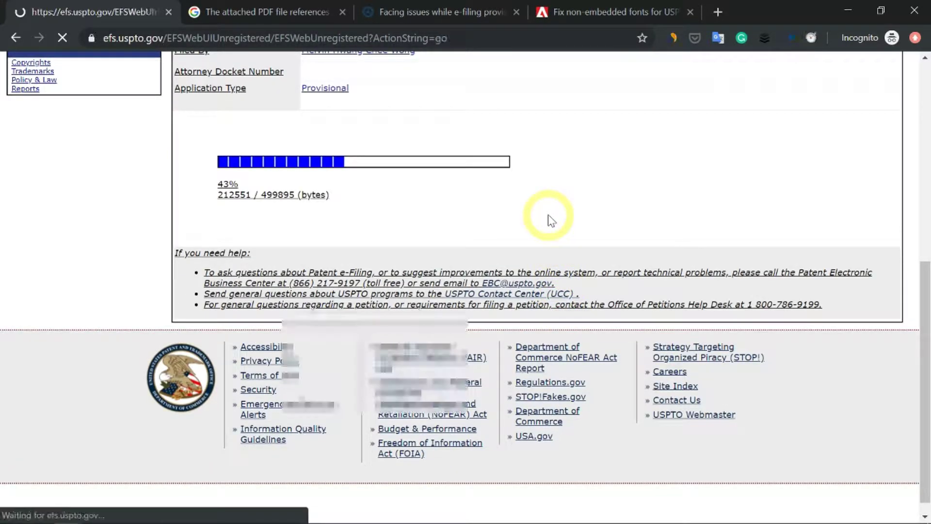
{"action": "scroll", "coordinate": [548, 215], "scroll_direction": "down", "scroll_amount": 4}
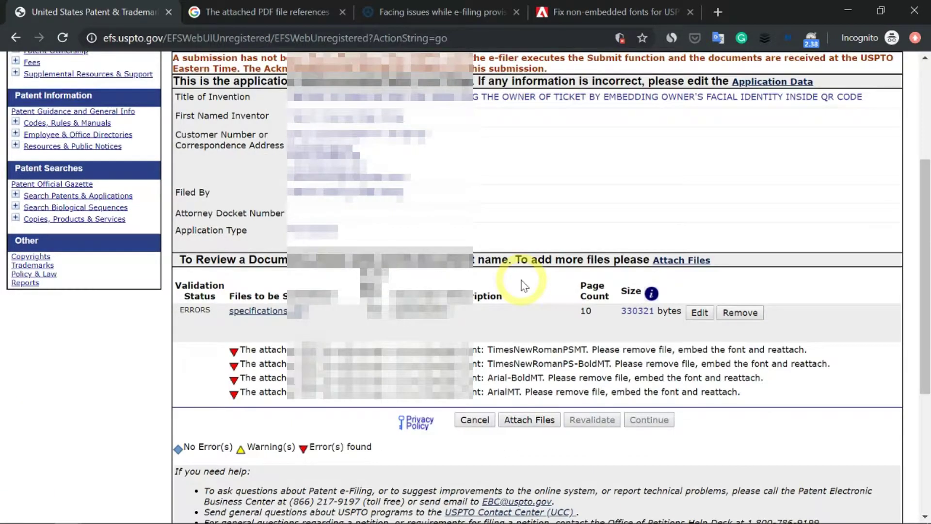
{"action": "scroll", "coordinate": [523, 286], "scroll_direction": "down", "scroll_amount": 2}
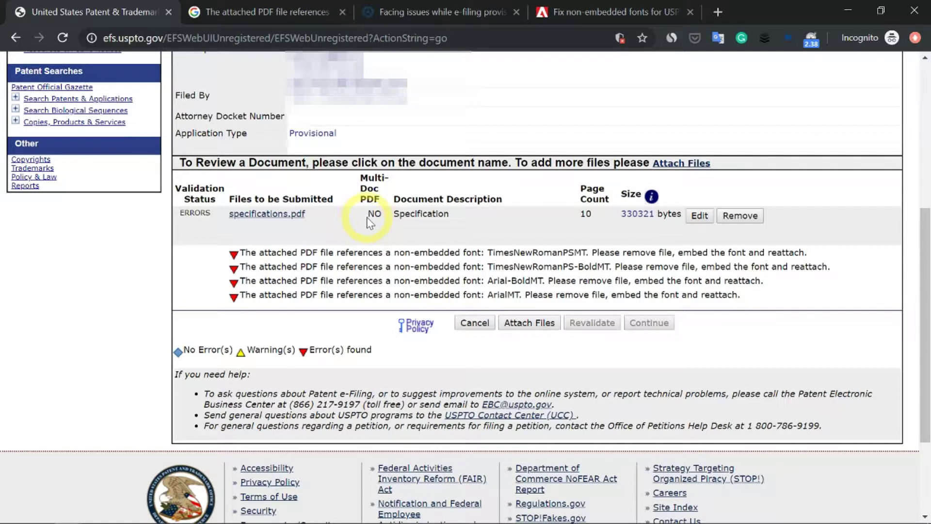
In Word, start a PDF export of the patent document into the filing folder.
{"action": "mouse_move", "coordinate": [333, 514]}
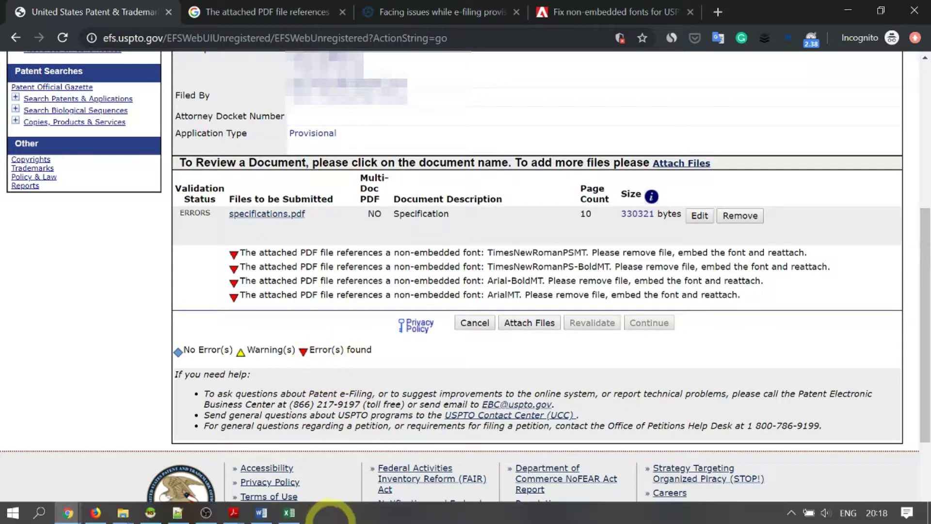
{"action": "left_click", "coordinate": [262, 512]}
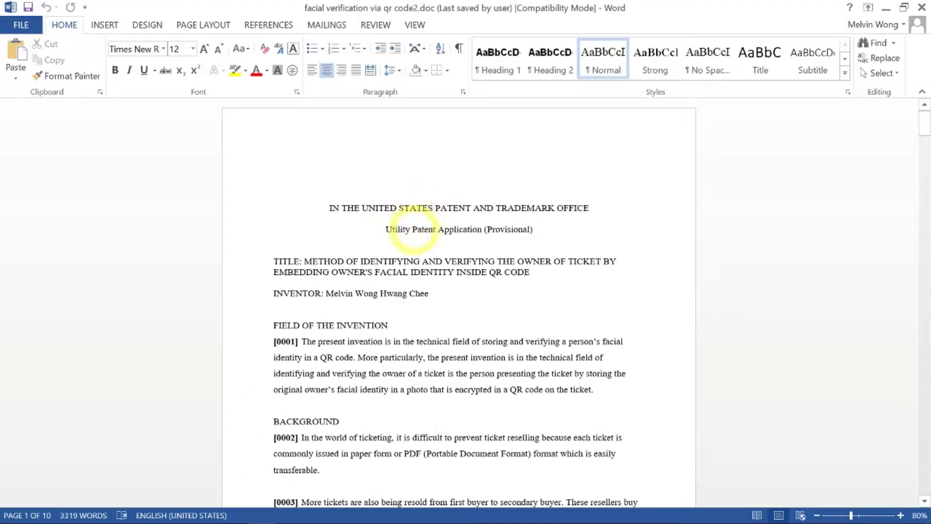
{"action": "left_click", "coordinate": [21, 25]}
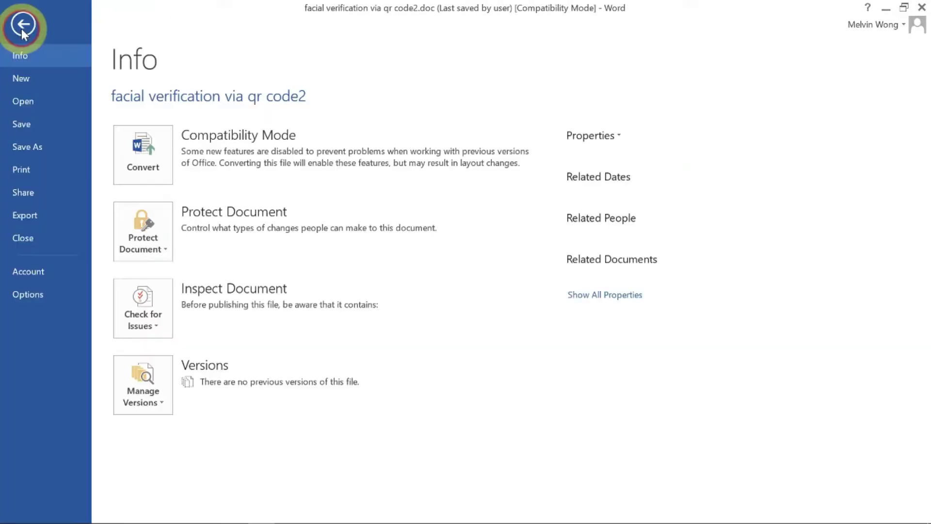
{"action": "left_click", "coordinate": [62, 213]}
{"action": "left_click", "coordinate": [361, 206]}
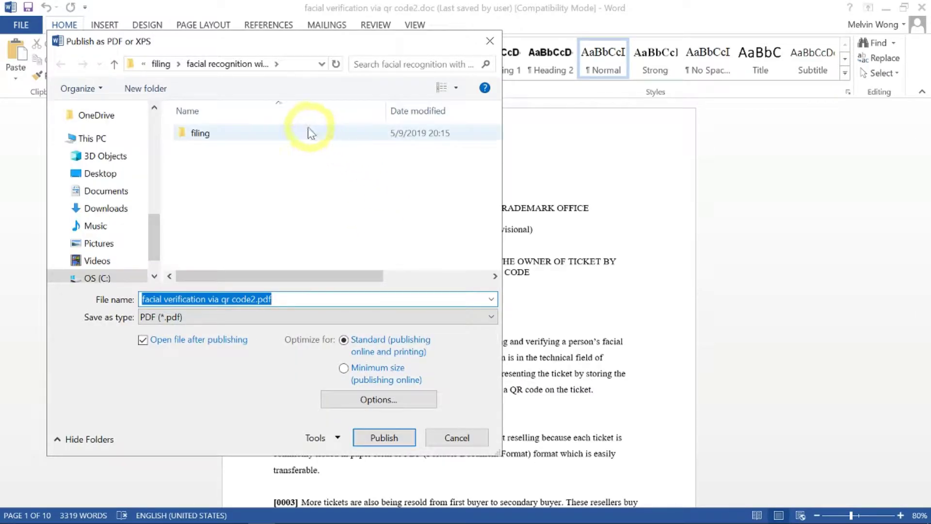
{"action": "double_click", "coordinate": [210, 134]}
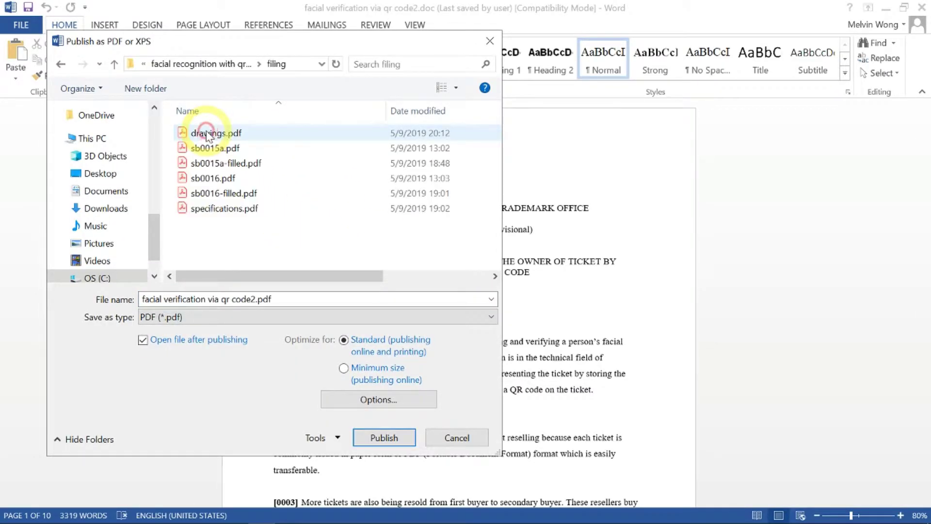
Enable ISO 19005-1 (PDF/A) compliance and publish, overwriting specifications.pdf.
{"action": "left_click", "coordinate": [373, 402]}
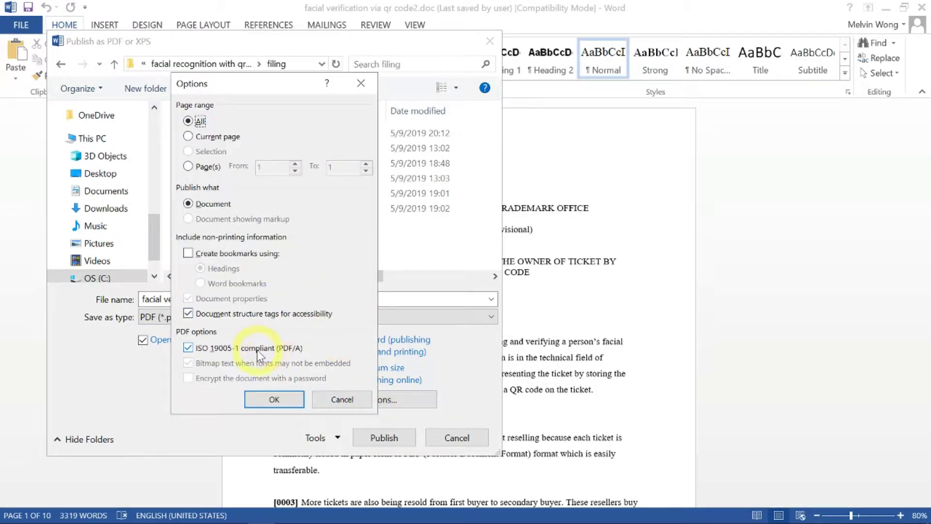
{"action": "left_click", "coordinate": [256, 352]}
{"action": "left_click", "coordinate": [201, 348]}
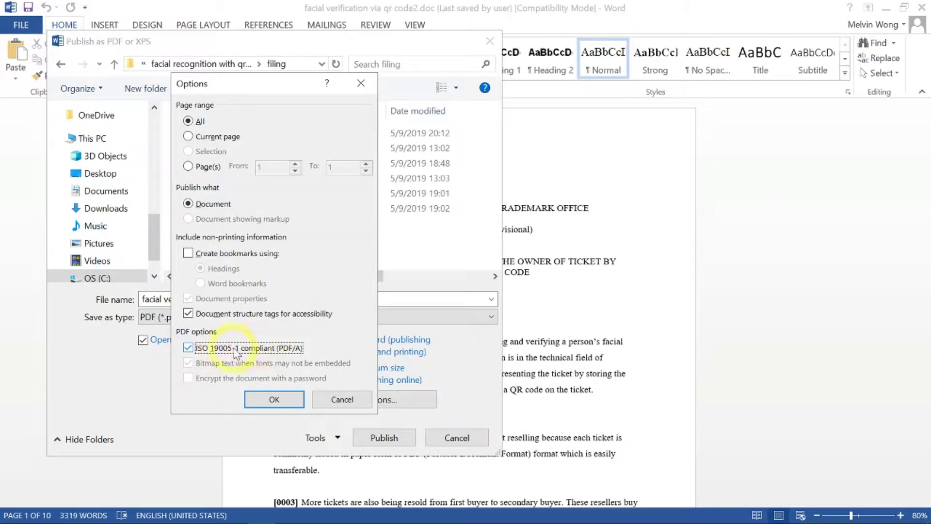
{"action": "left_click", "coordinate": [278, 400]}
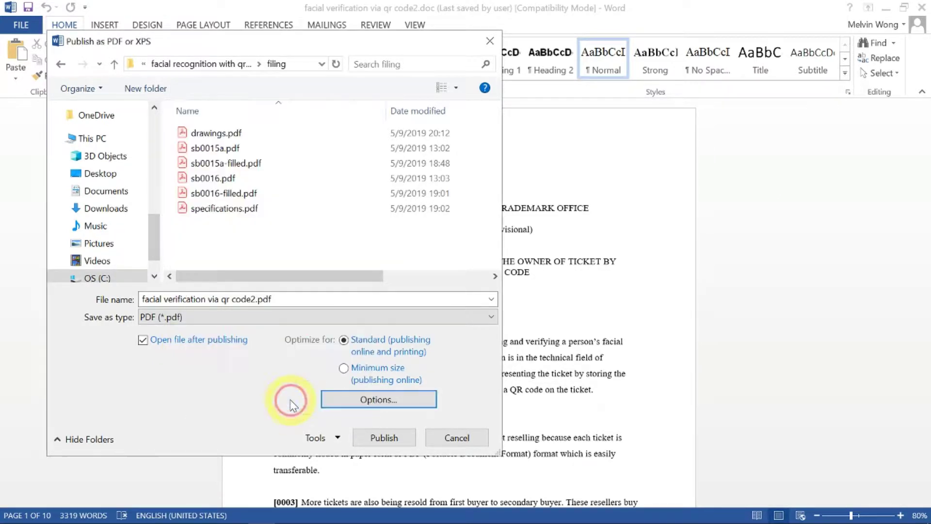
{"action": "left_click", "coordinate": [221, 213]}
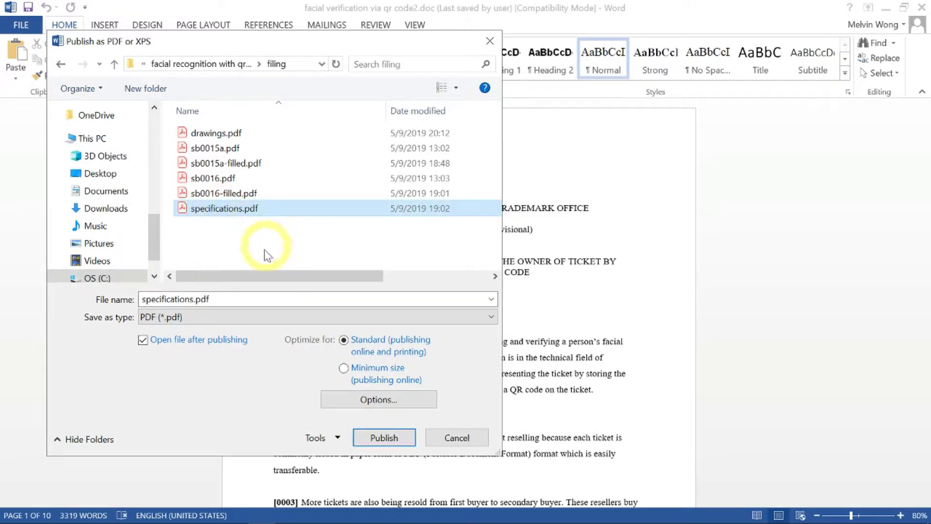
{"action": "left_click", "coordinate": [383, 439]}
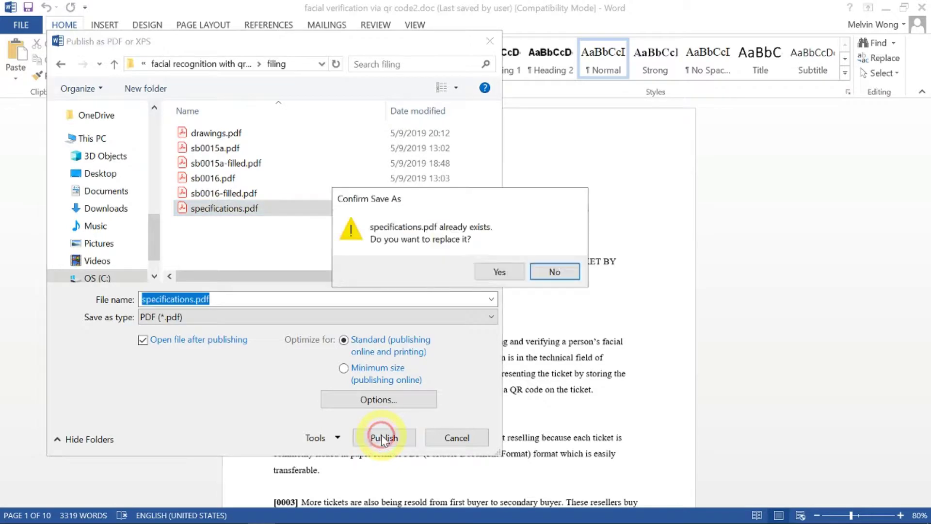
{"action": "left_click", "coordinate": [499, 272]}
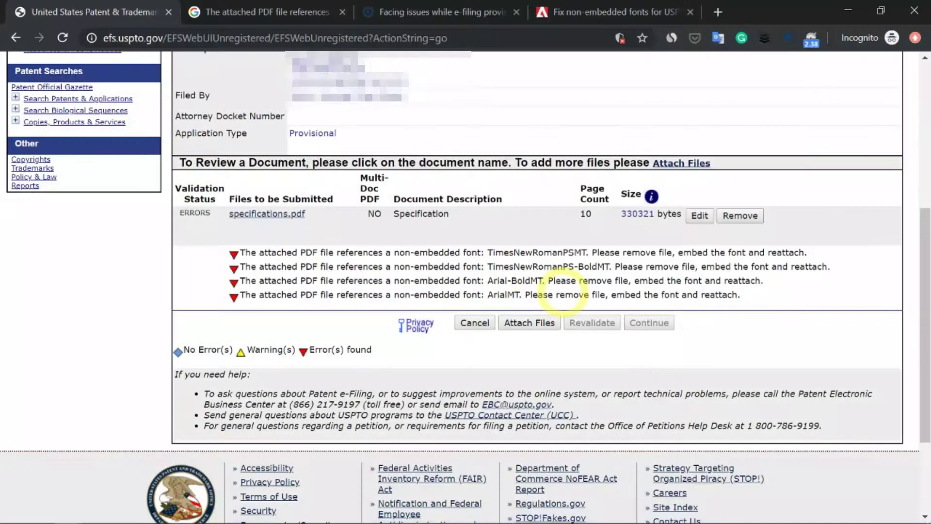
Remove the failing specifications.pdf and set up a new file entry described as Specification.
{"action": "left_click", "coordinate": [727, 216]}
{"action": "left_click", "coordinate": [410, 198]}
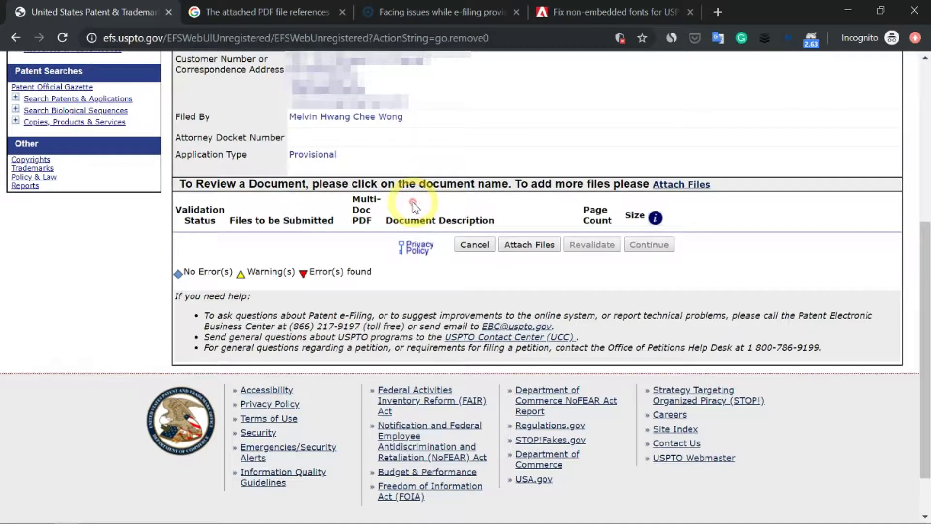
{"action": "left_click", "coordinate": [526, 245]}
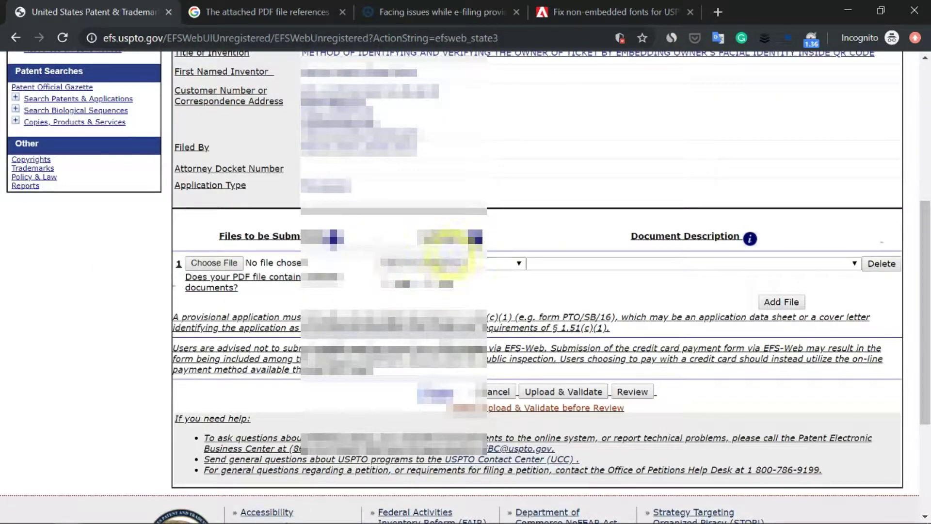
{"action": "left_click", "coordinate": [465, 265]}
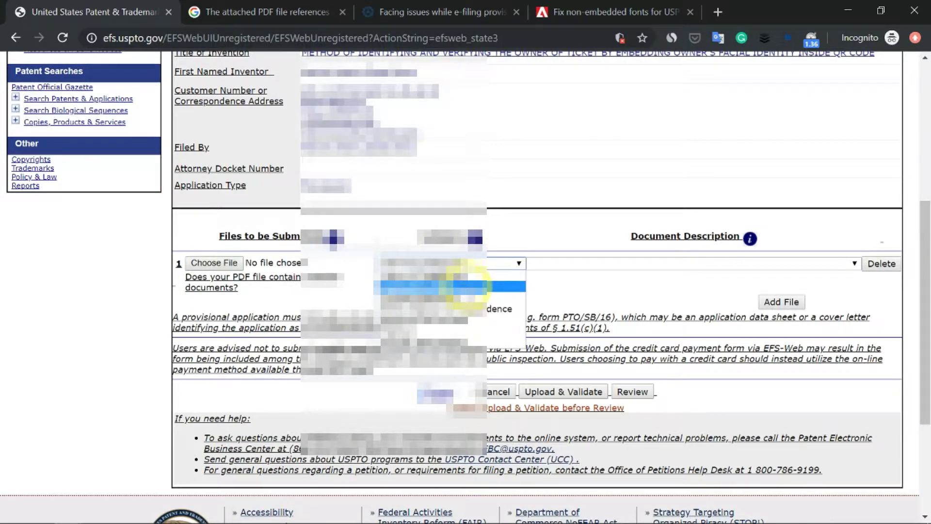
{"action": "left_click", "coordinate": [468, 286]}
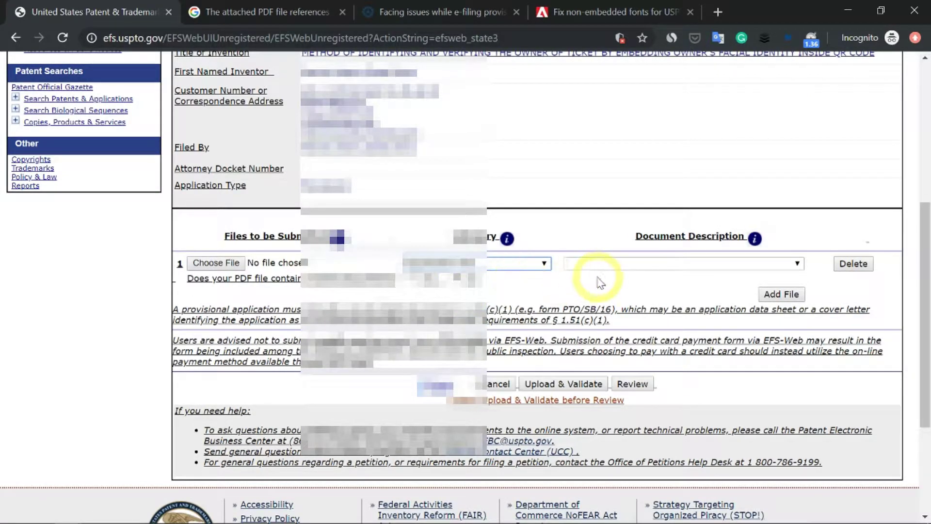
{"action": "left_click", "coordinate": [590, 263]}
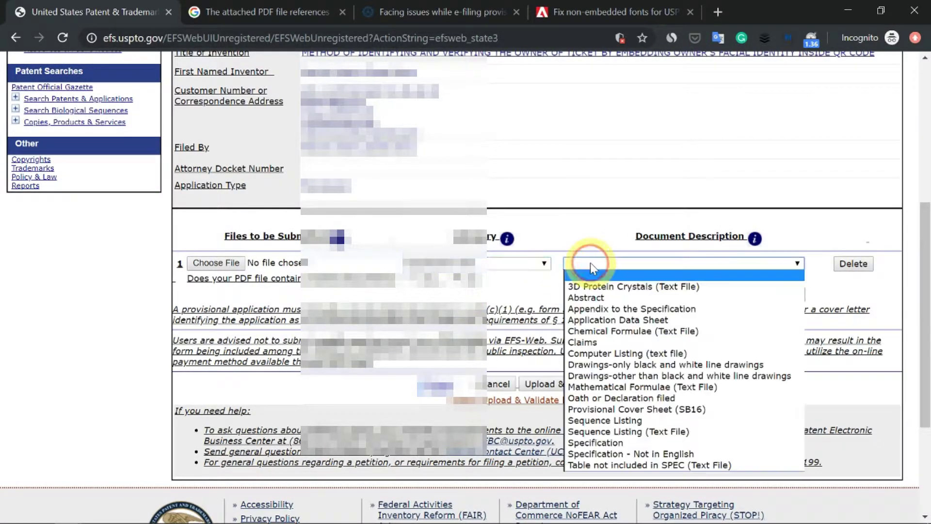
{"action": "left_click", "coordinate": [614, 443]}
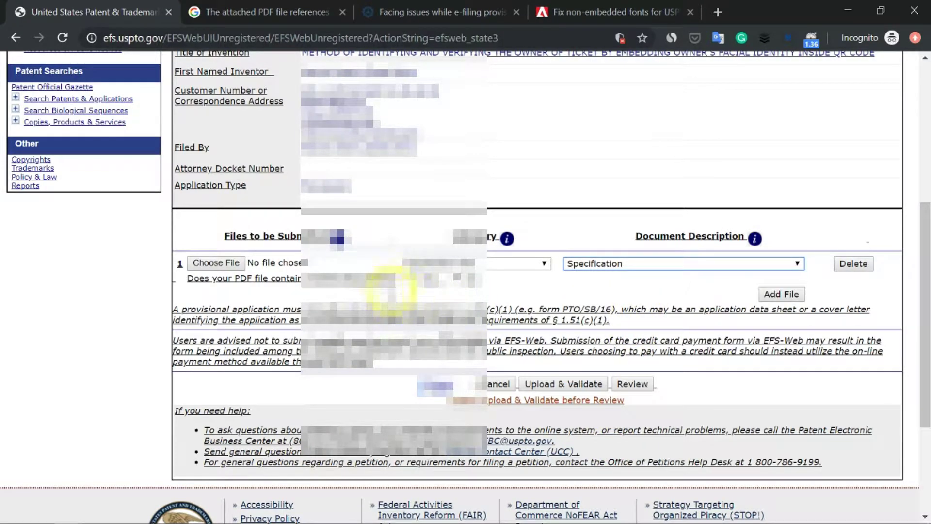
Attach the re-exported specifications.pdf and upload and validate it.
{"action": "left_click", "coordinate": [216, 262]}
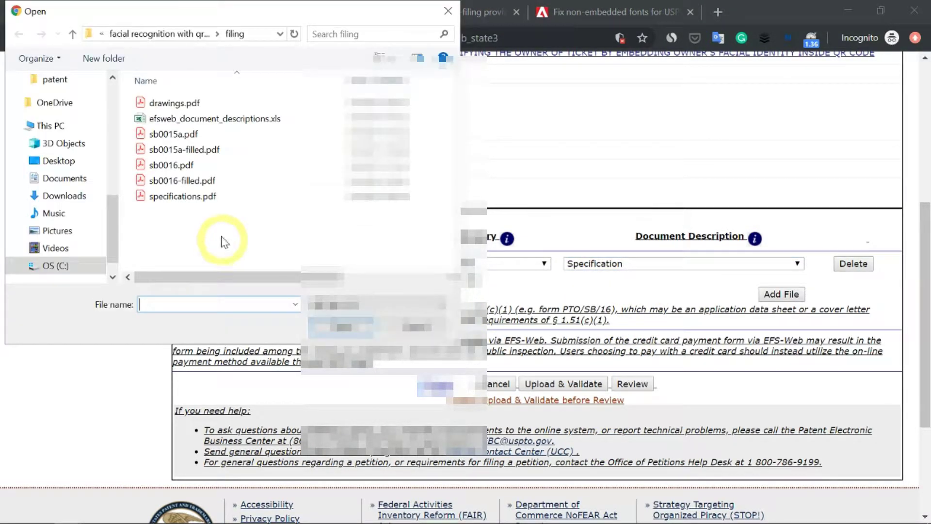
{"action": "double_click", "coordinate": [183, 197]}
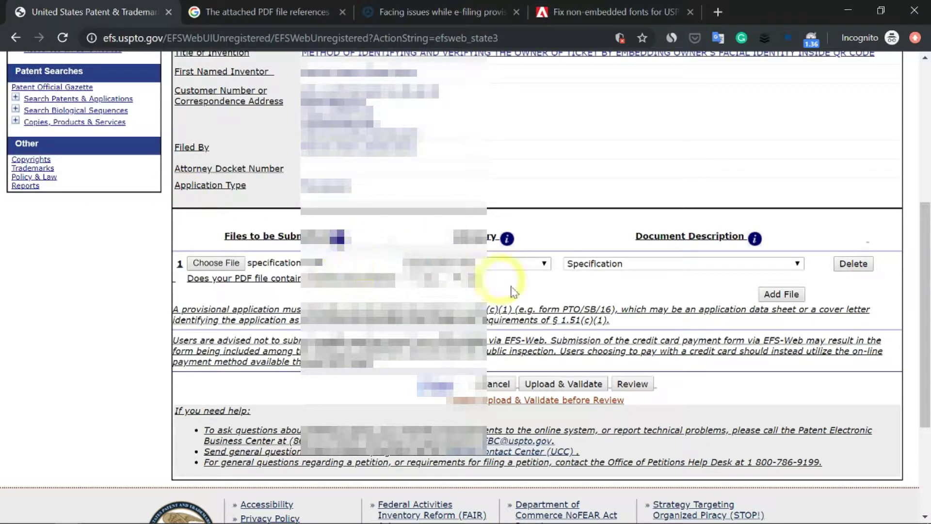
{"action": "left_click", "coordinate": [563, 384]}
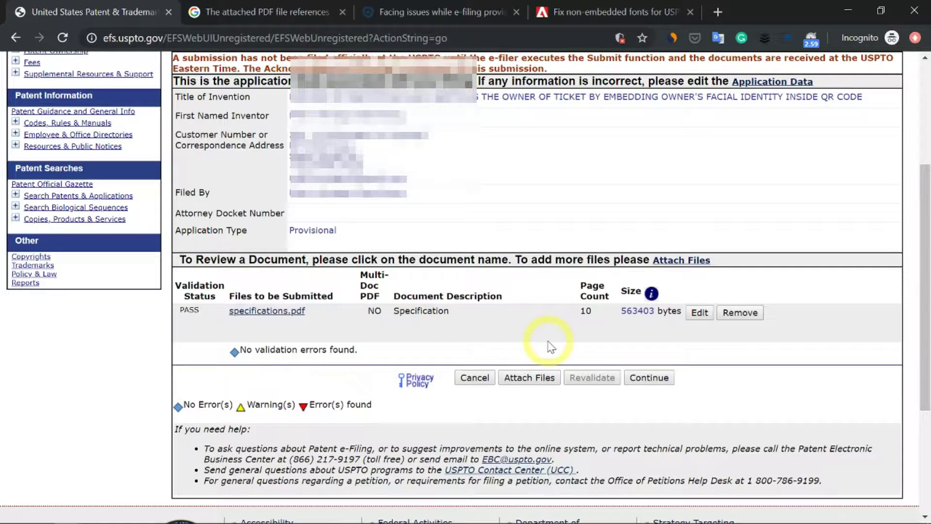
Add a second file entry: Application Part, described as Drawings-only black and white line drawings.
{"action": "left_click", "coordinate": [529, 377]}
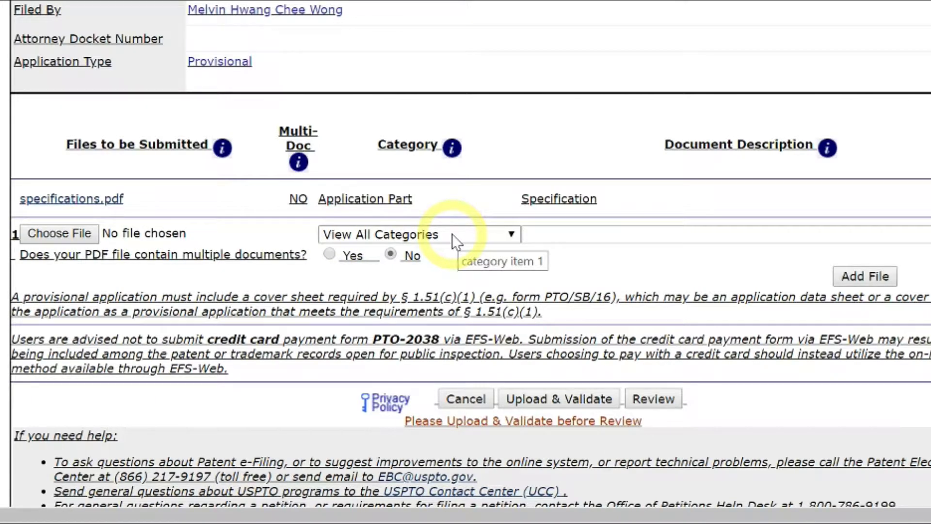
{"action": "left_click", "coordinate": [453, 234]}
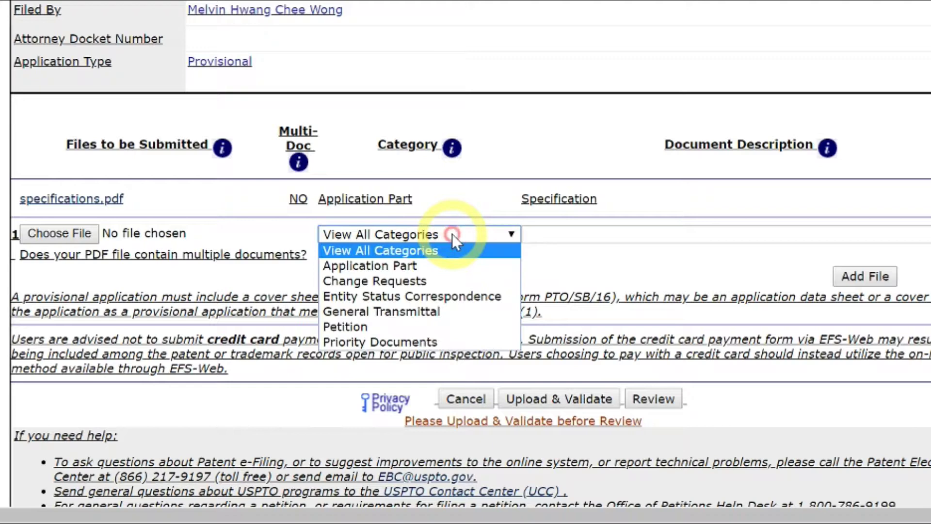
{"action": "left_click", "coordinate": [449, 267]}
{"action": "left_click", "coordinate": [619, 236]}
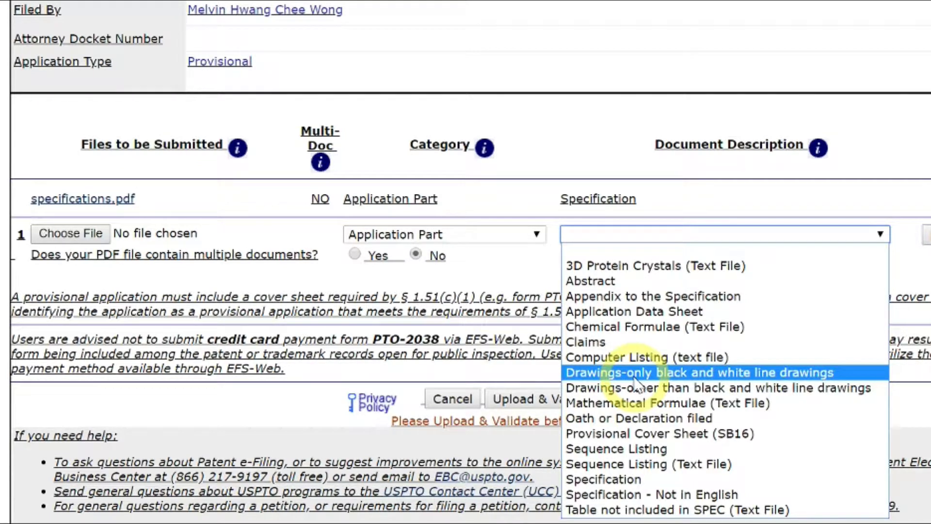
{"action": "left_click", "coordinate": [648, 372]}
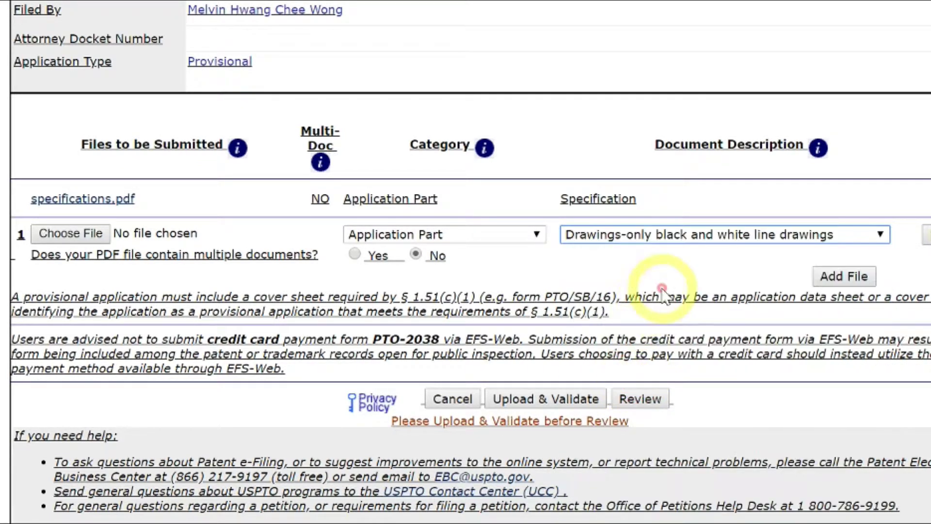
Attach drawings.pdf, upload and validate it, and check both files pass.
{"action": "left_click", "coordinate": [78, 234]}
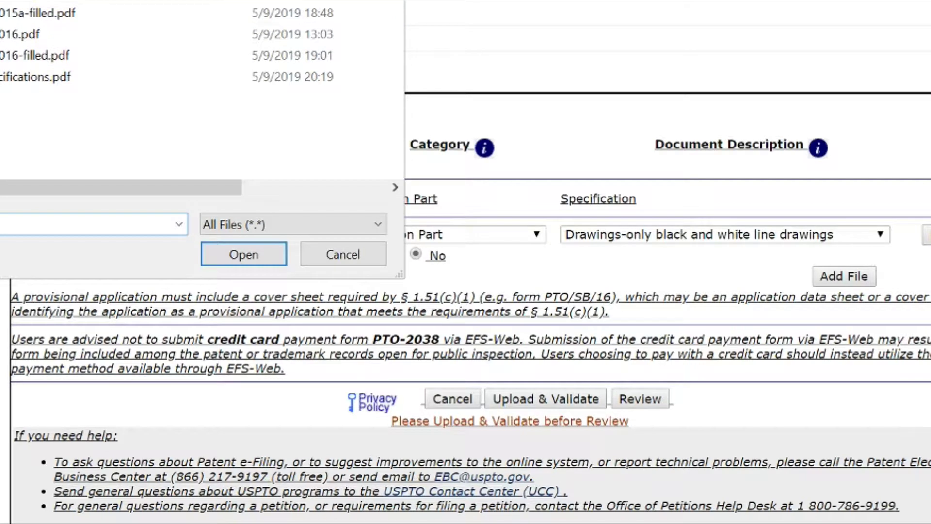
{"action": "key", "text": "Return"}
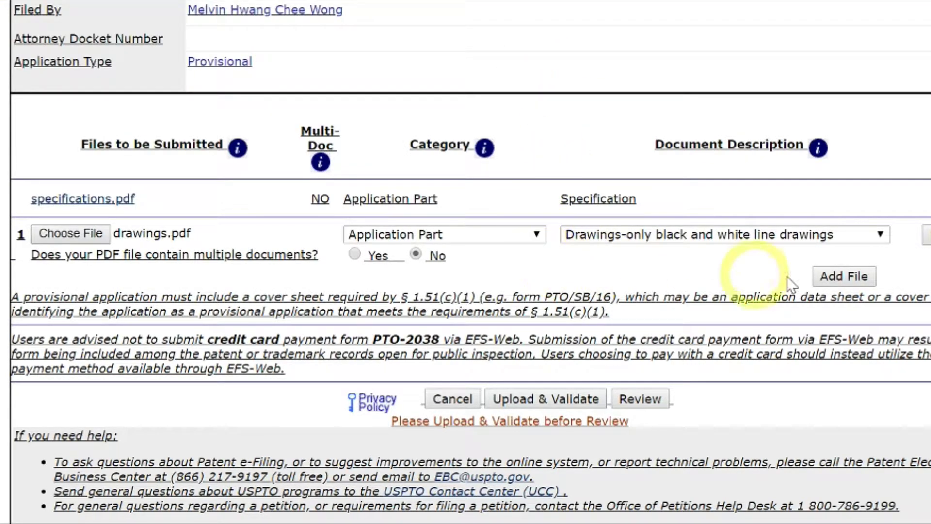
{"action": "left_click", "coordinate": [516, 398]}
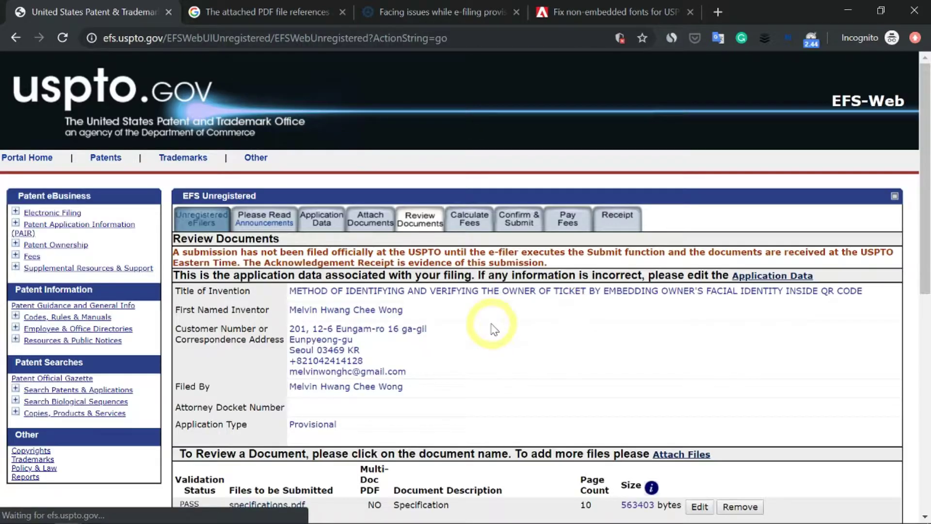
{"action": "scroll", "coordinate": [523, 330], "scroll_direction": "down", "scroll_amount": 3}
{"action": "scroll", "coordinate": [491, 325], "scroll_direction": "down", "scroll_amount": 2}
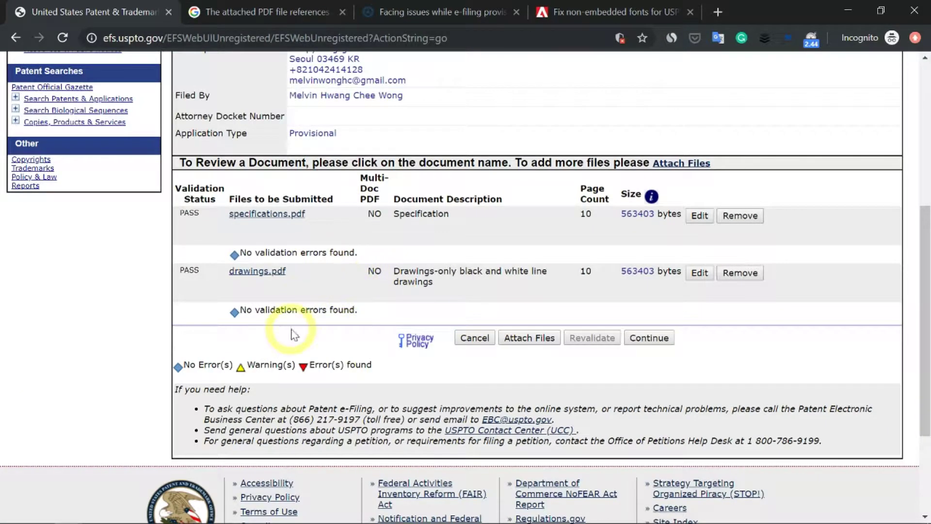
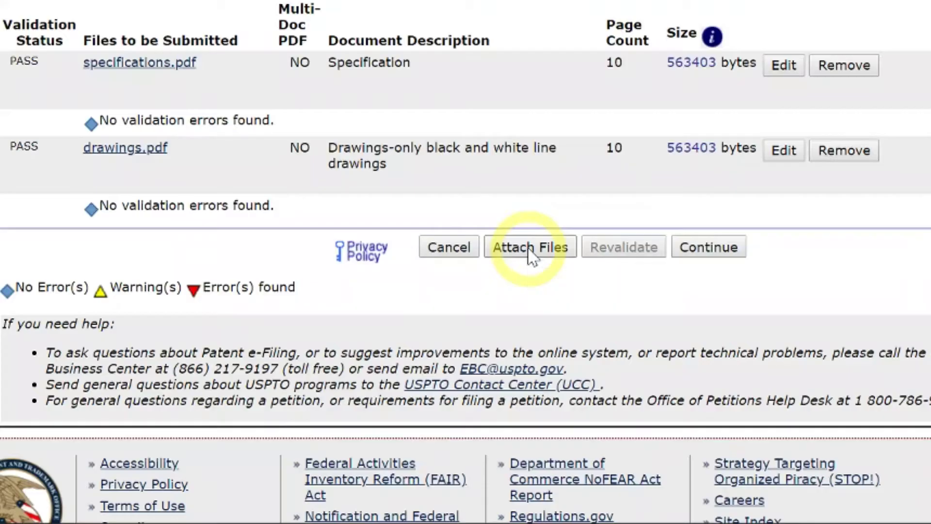
Add a new document entry with category General Transmittal and description Provisional Cover Sheet (SB16).
{"action": "left_click", "coordinate": [529, 339]}
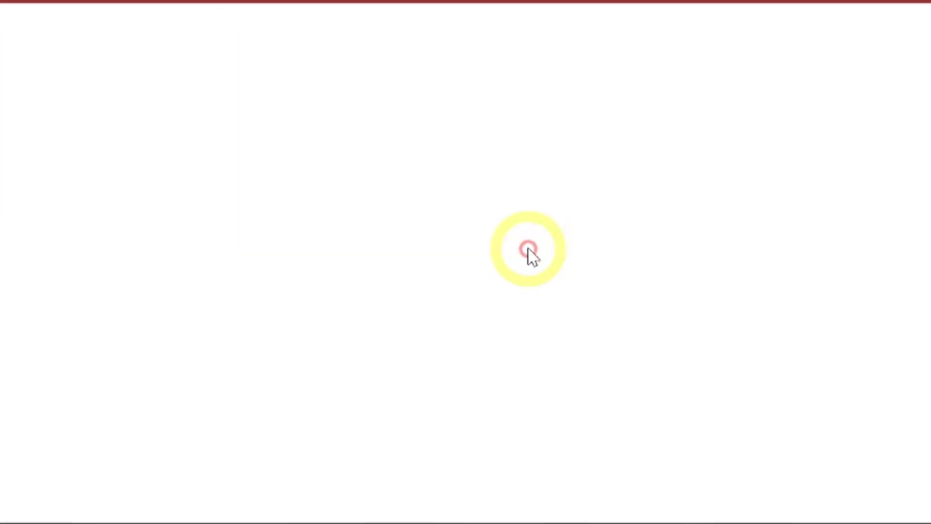
{"action": "scroll", "coordinate": [380, 182], "scroll_direction": "down", "scroll_amount": 10}
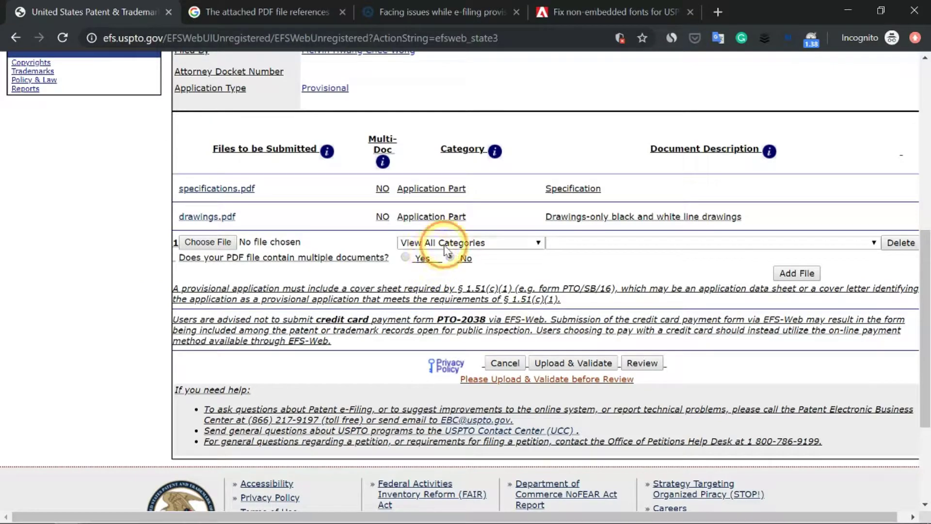
{"action": "left_click", "coordinate": [402, 108]}
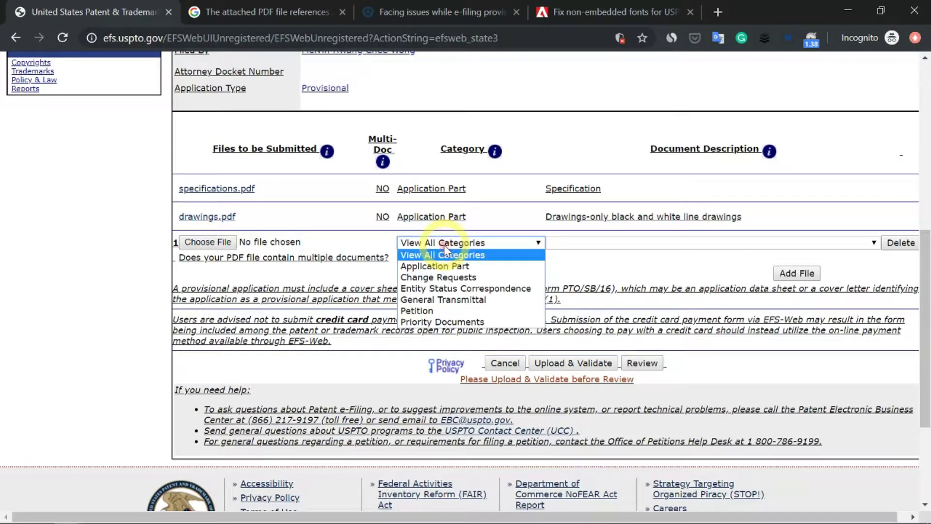
{"action": "left_click", "coordinate": [456, 302]}
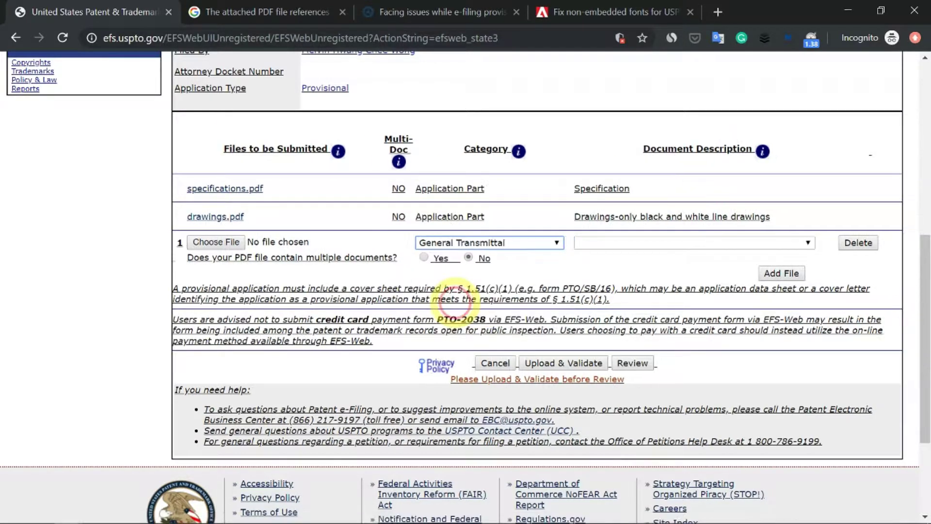
{"action": "left_click", "coordinate": [612, 246]}
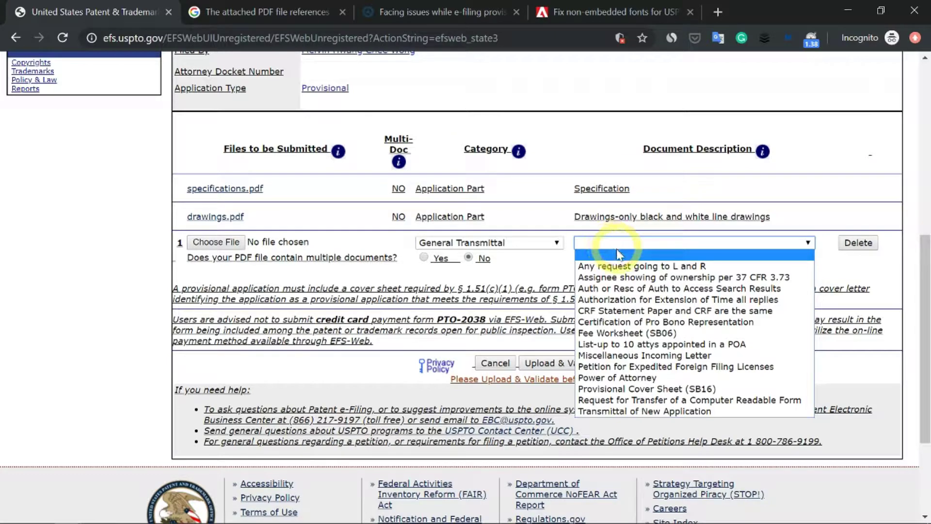
{"action": "left_click", "coordinate": [649, 391]}
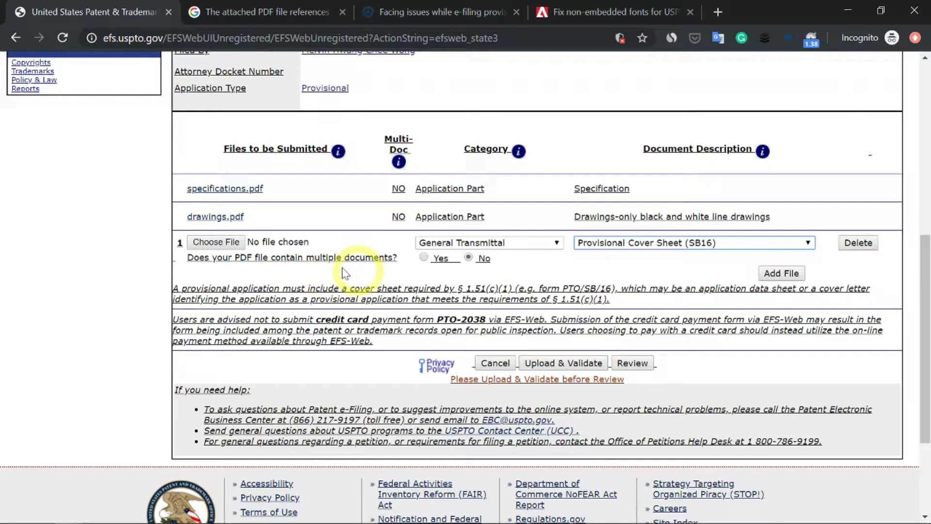
Select sb0016-filled.pdf from the filing folder as the file to attach.
{"action": "left_click", "coordinate": [212, 244]}
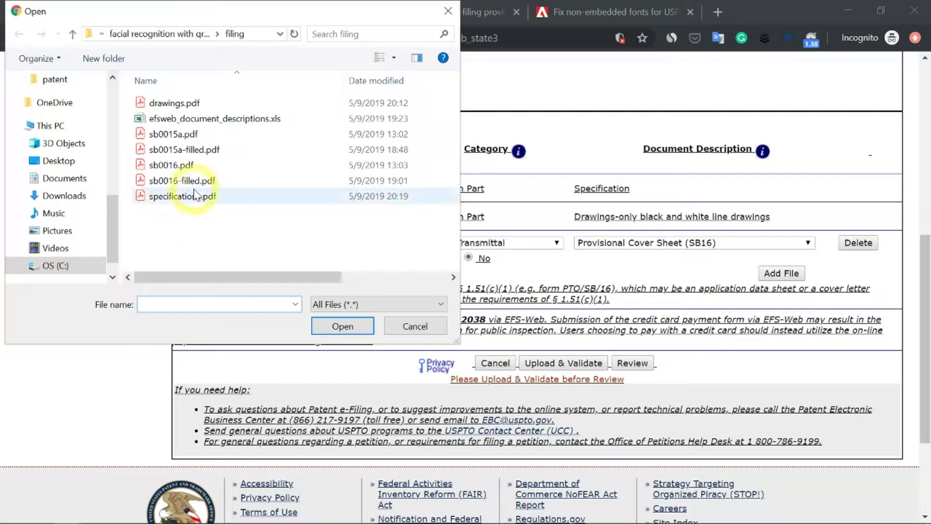
{"action": "left_click", "coordinate": [184, 183]}
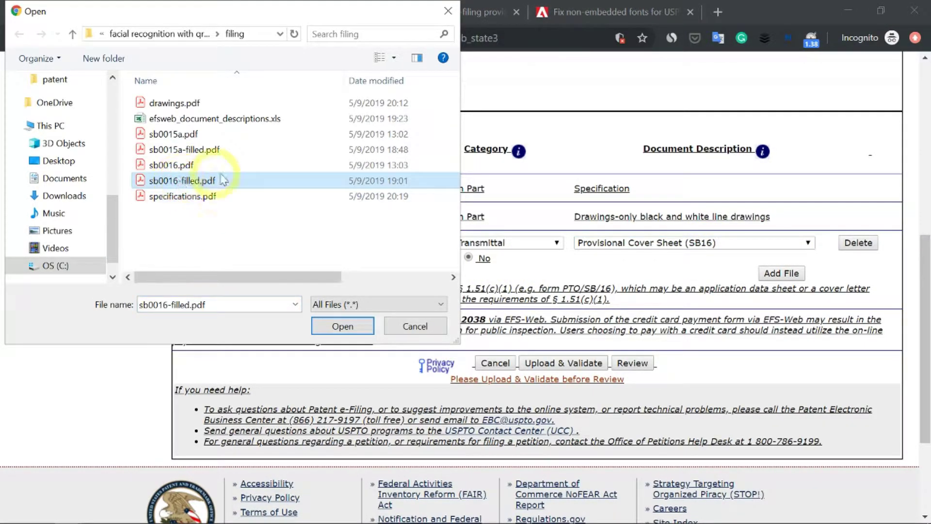
{"action": "left_click", "coordinate": [359, 331]}
Upload and validate sb0016-filled.pdf, review its non-USPTO SB16 form warning, and return to Attach Documents.
{"action": "left_click", "coordinate": [549, 364]}
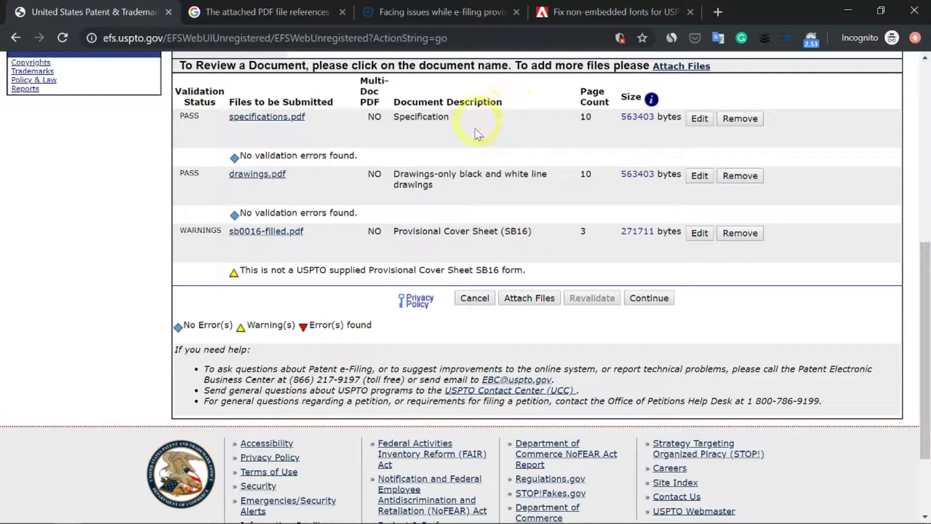
{"action": "left_click", "coordinate": [521, 298]}
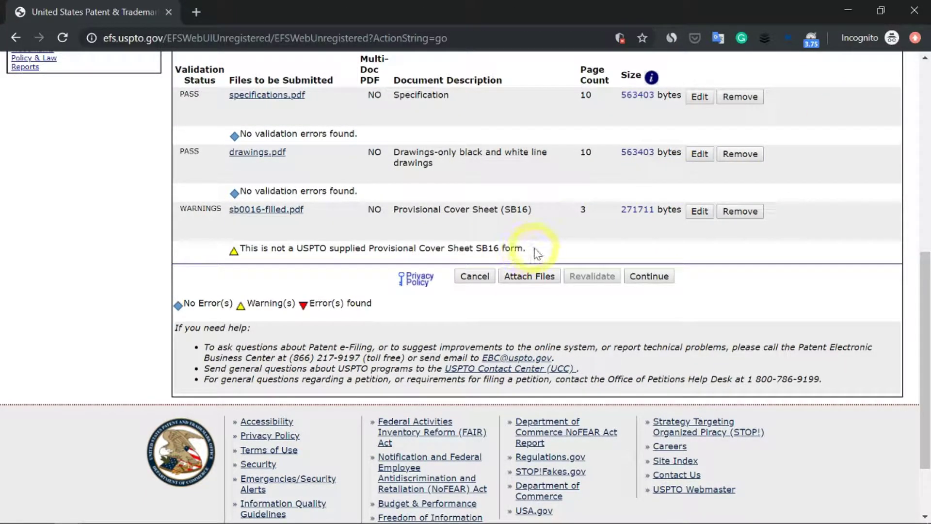
{"action": "left_click_drag", "start_coordinate": [535, 253], "coordinate": [256, 259]}
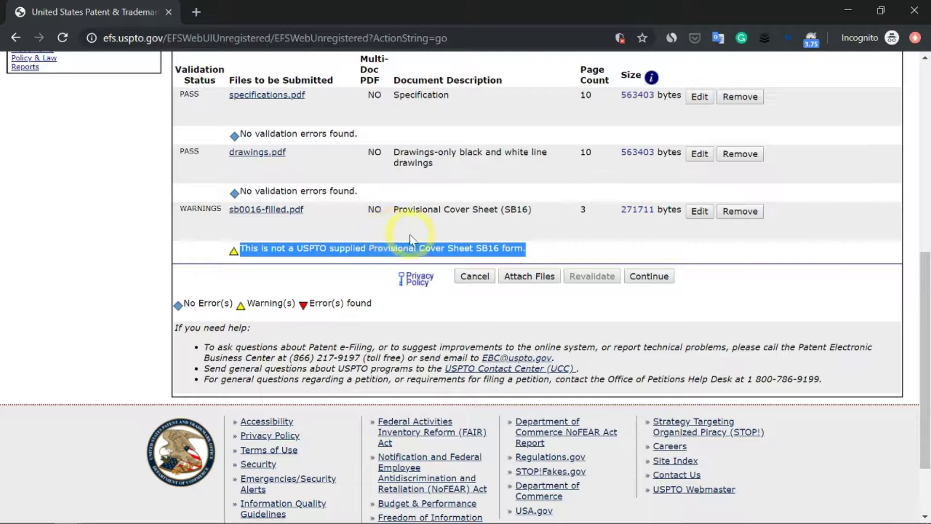
{"action": "left_click", "coordinate": [537, 250]}
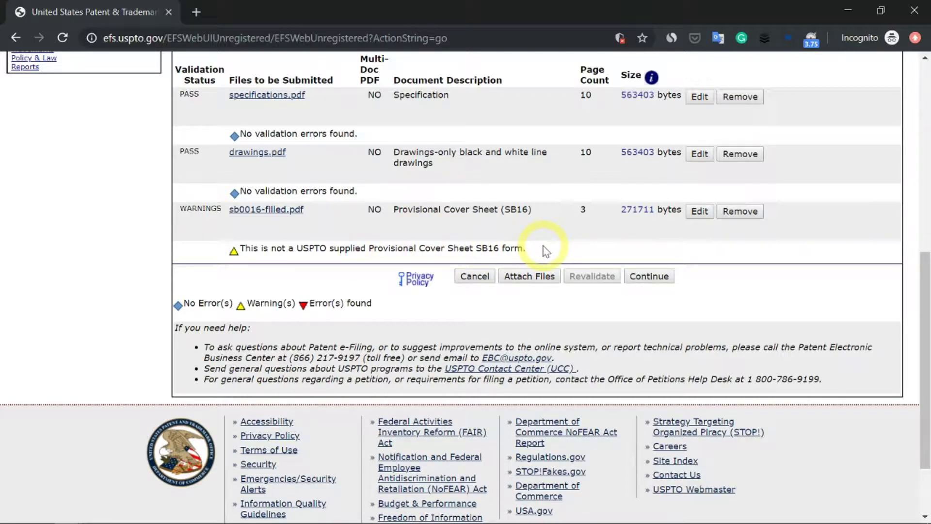
{"action": "left_click", "coordinate": [540, 280]}
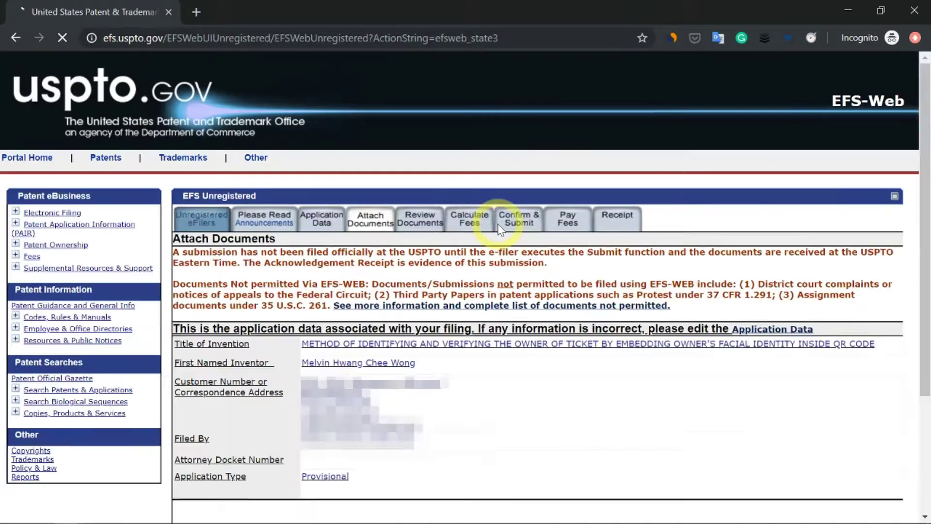
Pick sb0015a-filled.pdf from the filing folder as the next attachment.
{"action": "scroll", "coordinate": [383, 252], "scroll_direction": "down", "scroll_amount": 10}
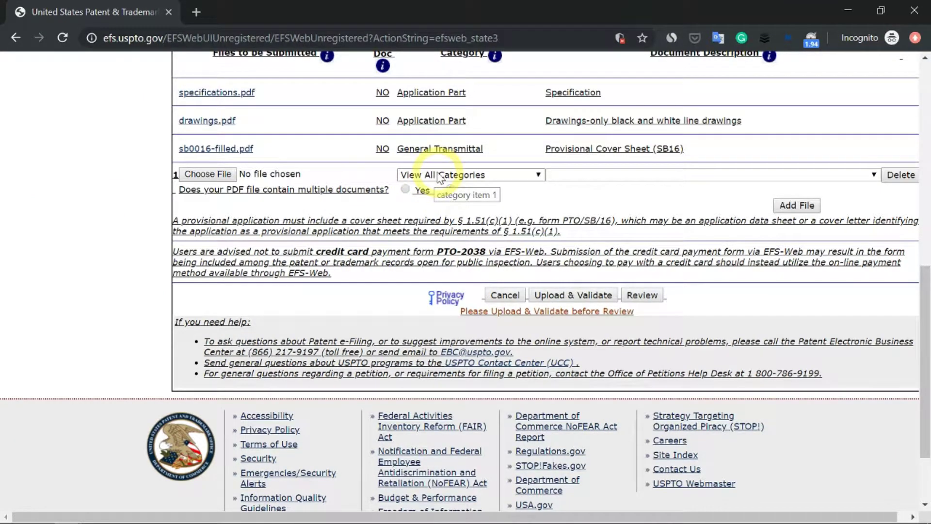
{"action": "left_click", "coordinate": [209, 175]}
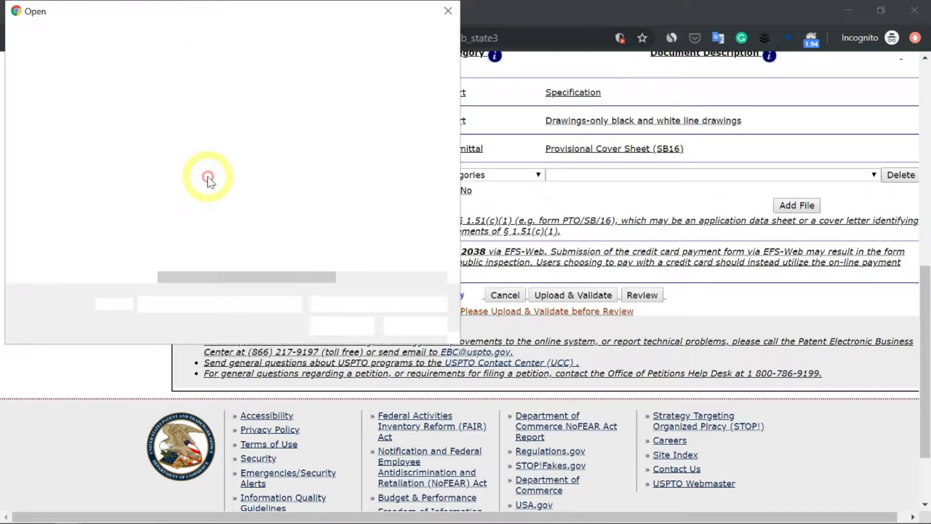
{"action": "left_click", "coordinate": [216, 149]}
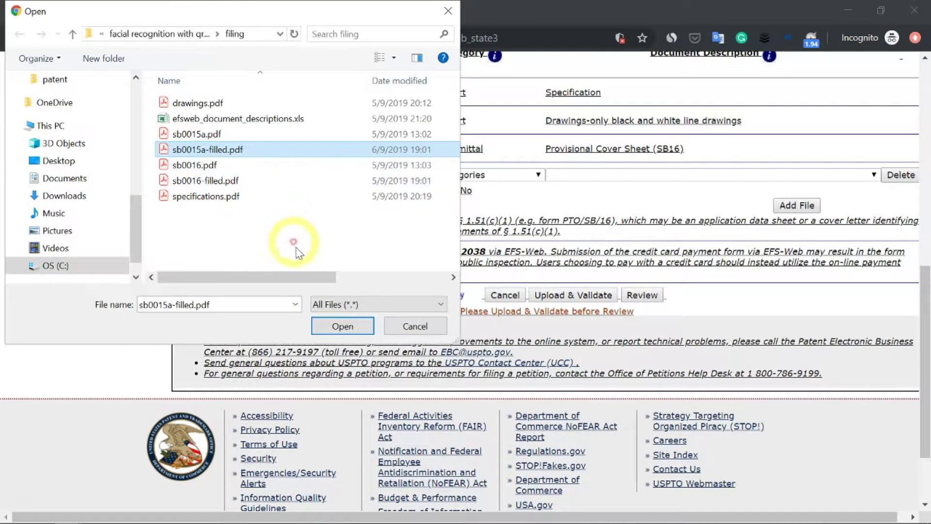
{"action": "left_click", "coordinate": [342, 328]}
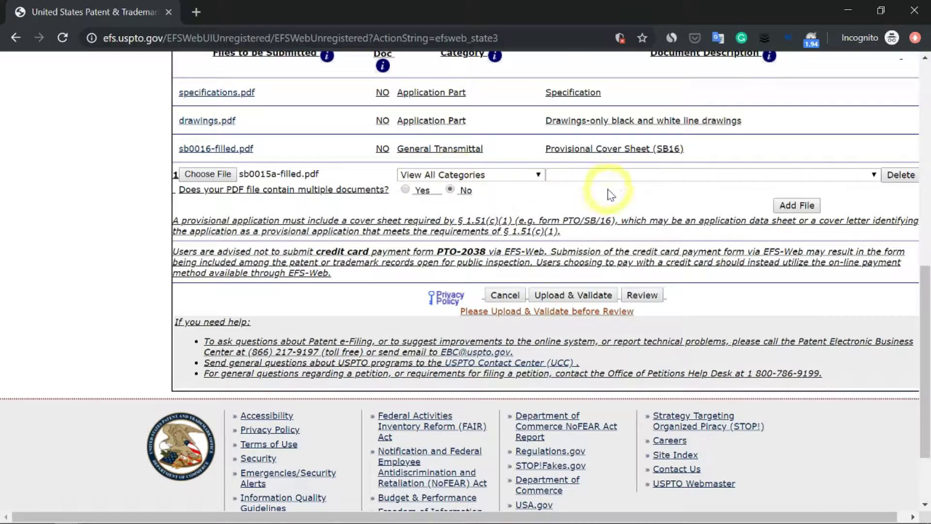
Describe it as Certification of Micro Entity (Gross Income Basis), validate it, and continue.
{"action": "left_click", "coordinate": [604, 174]}
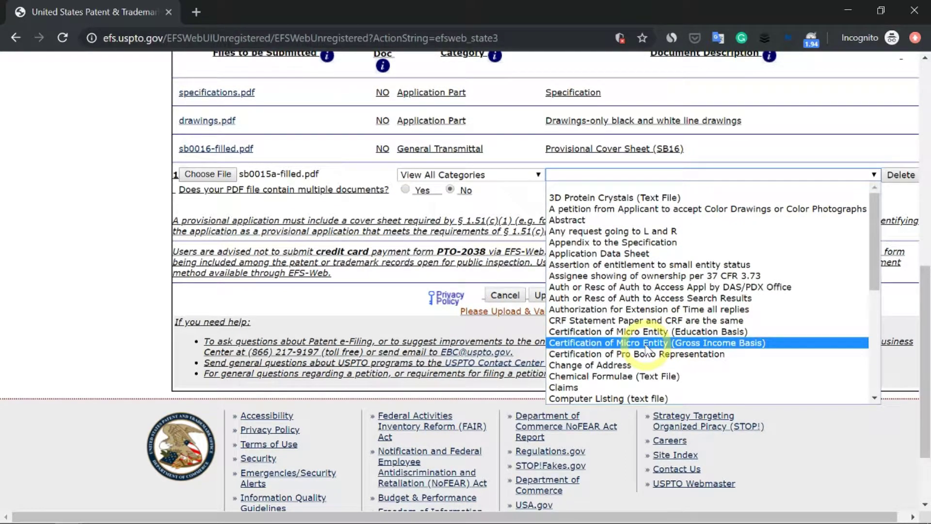
{"action": "left_click", "coordinate": [734, 348]}
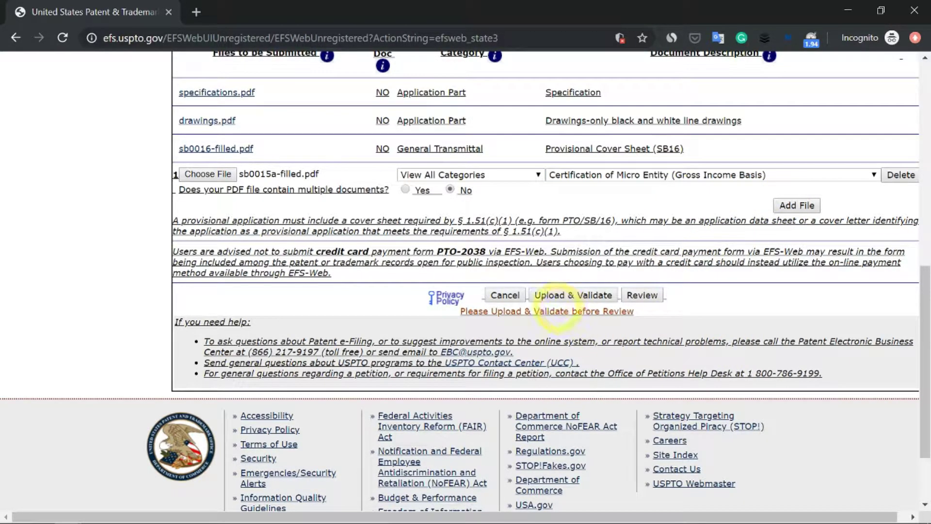
{"action": "left_click", "coordinate": [585, 299]}
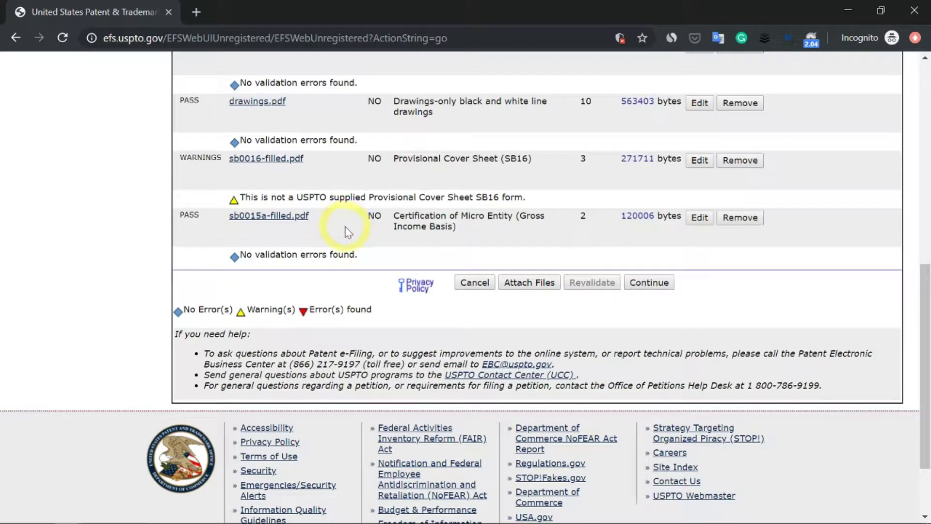
{"action": "scroll", "coordinate": [917, 262], "scroll_direction": "up", "scroll_amount": 1}
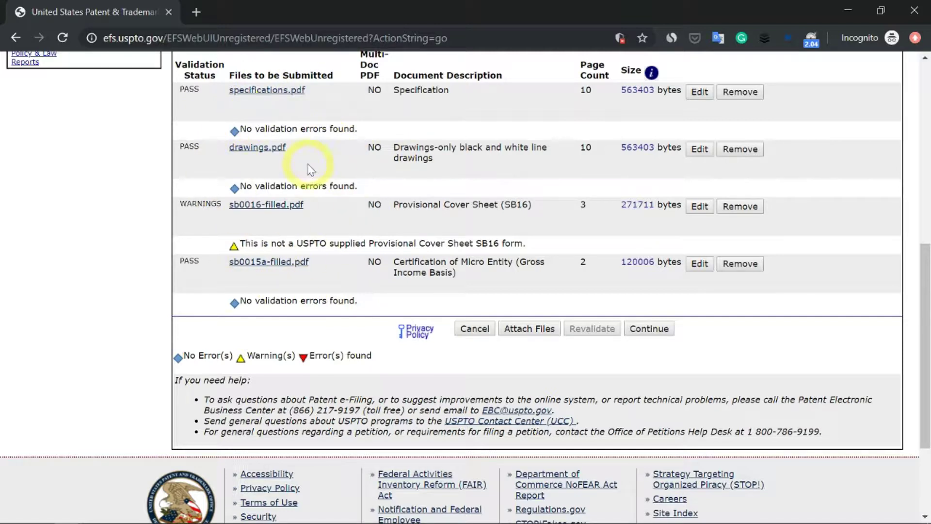
{"action": "left_click", "coordinate": [652, 330]}
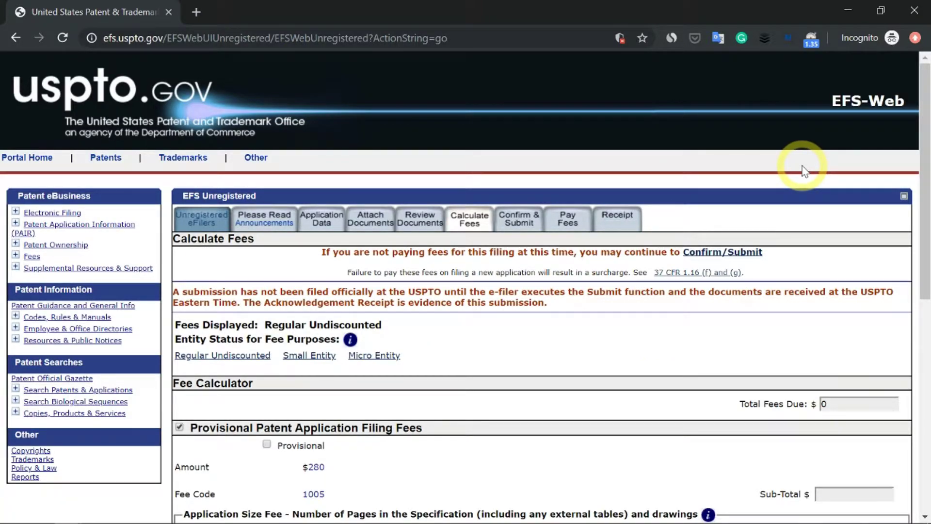
Use Micro Entity rates, enter 13 specification pages, and calculate the $70 total fees due.
{"action": "scroll", "coordinate": [422, 257], "scroll_direction": "down", "scroll_amount": 2}
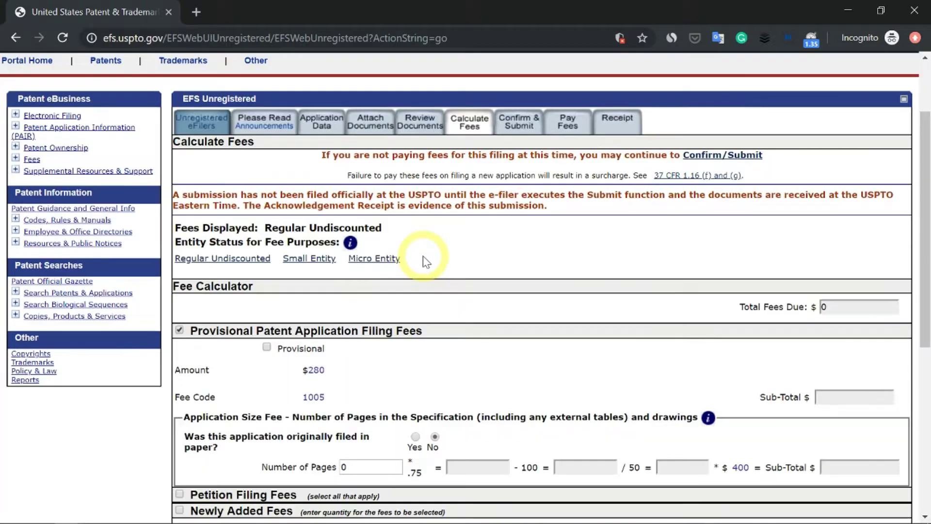
{"action": "left_click", "coordinate": [381, 261]}
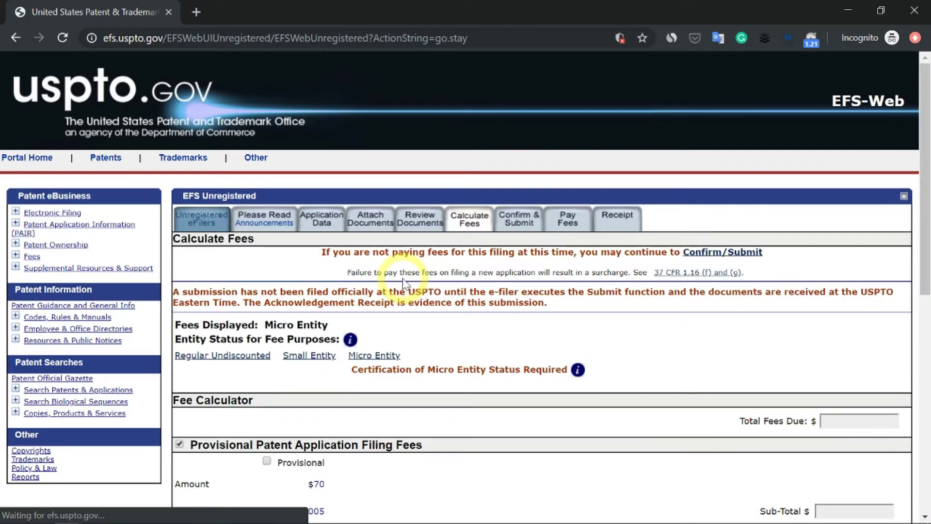
{"action": "scroll", "coordinate": [405, 284], "scroll_direction": "down", "scroll_amount": 4}
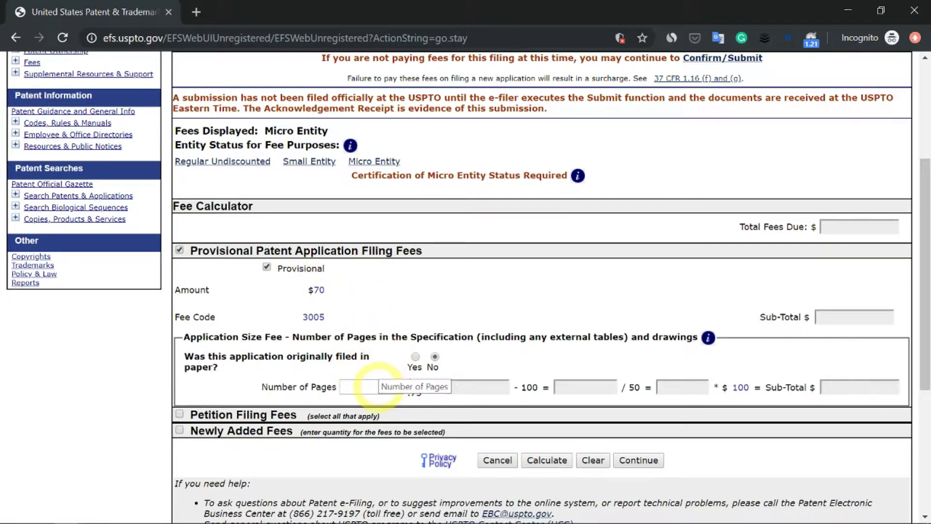
{"action": "left_click", "coordinate": [378, 387]}
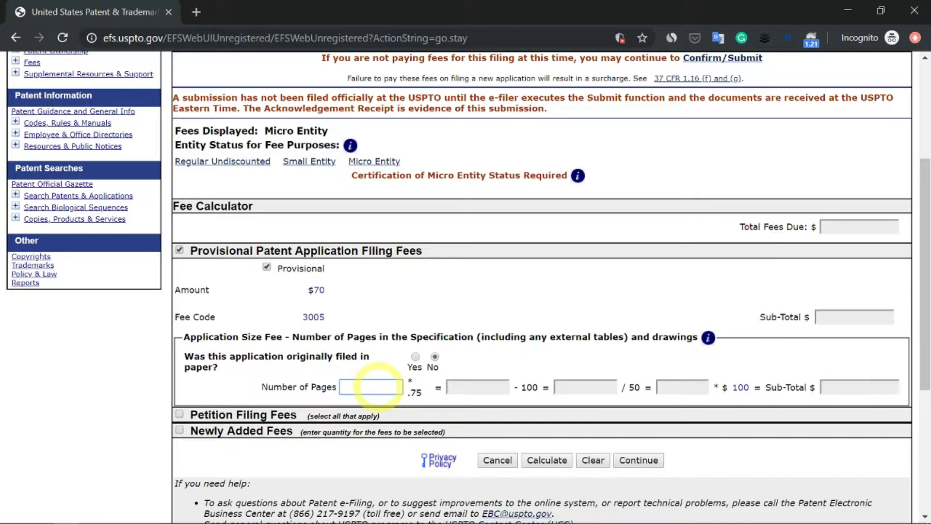
{"action": "double_click", "coordinate": [439, 337]}
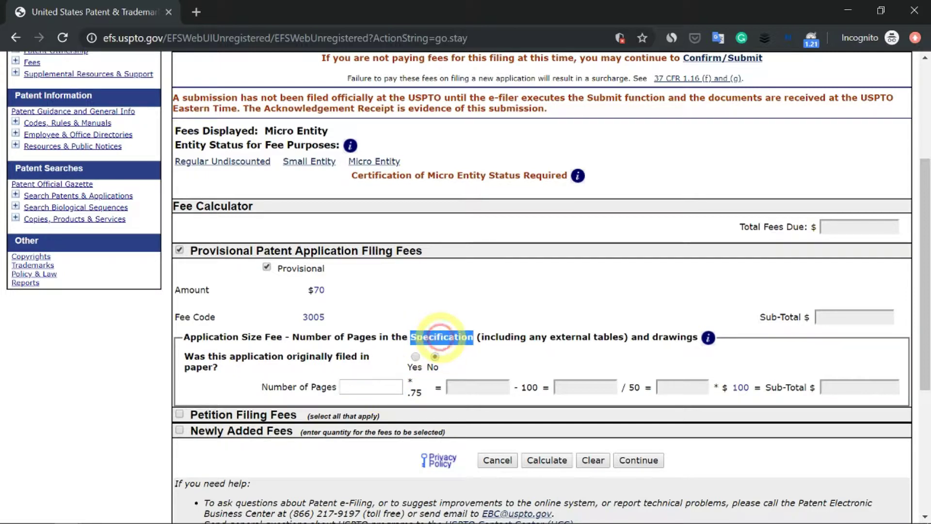
{"action": "left_click", "coordinate": [675, 321]}
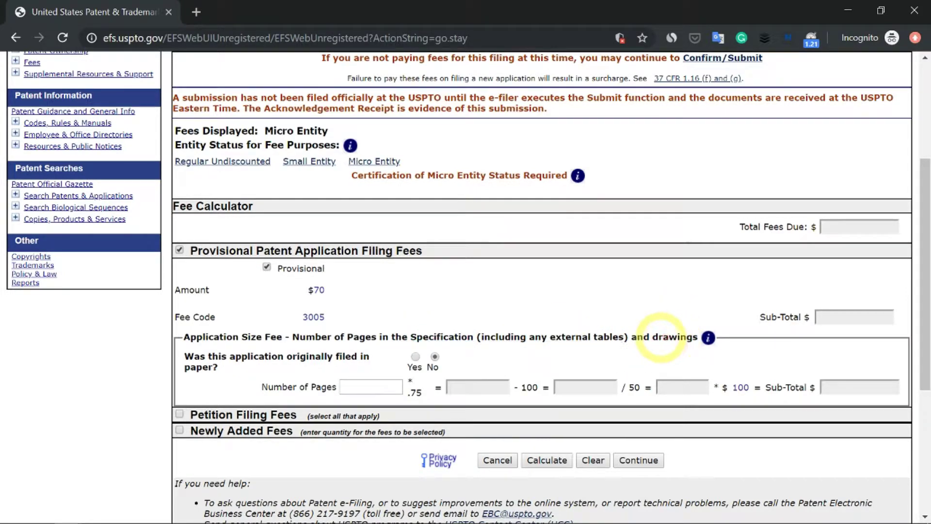
{"action": "left_click", "coordinate": [377, 386]}
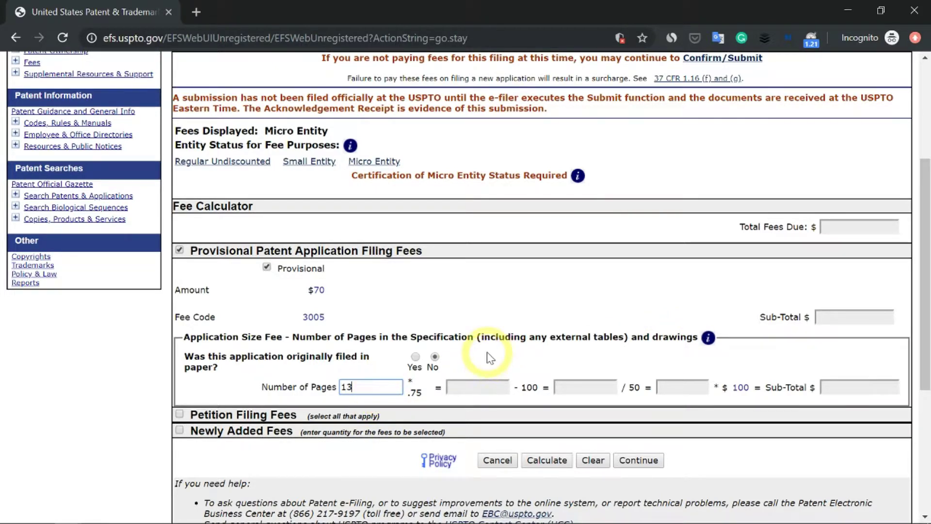
{"action": "left_click", "coordinate": [543, 461]}
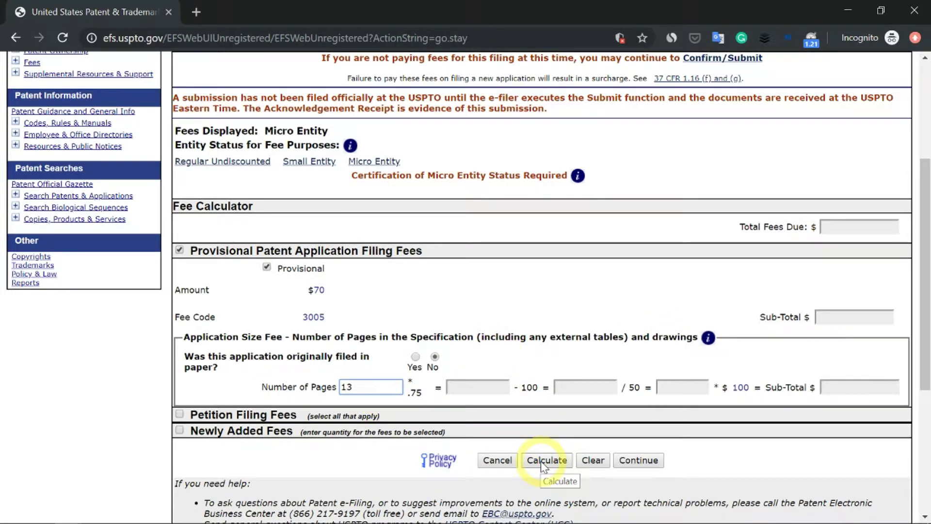
{"action": "left_click", "coordinate": [543, 460]}
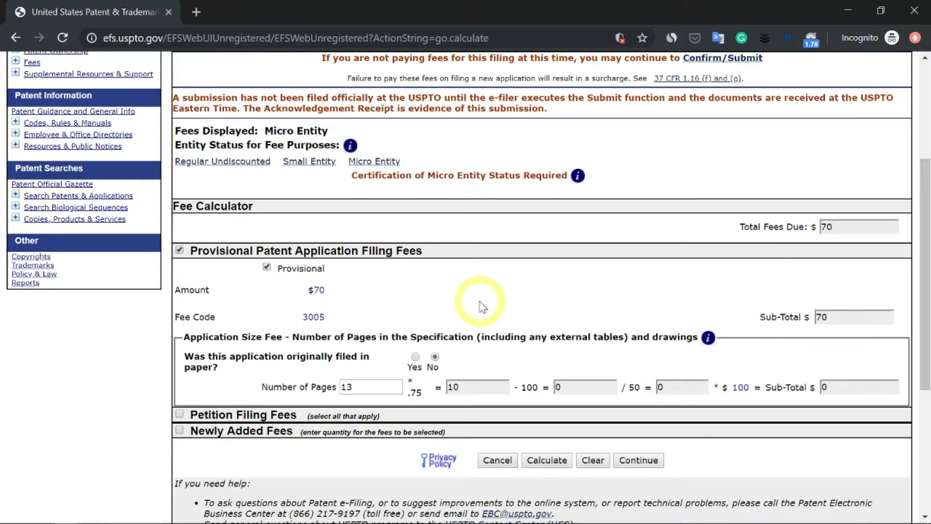
{"action": "left_click", "coordinate": [639, 461]}
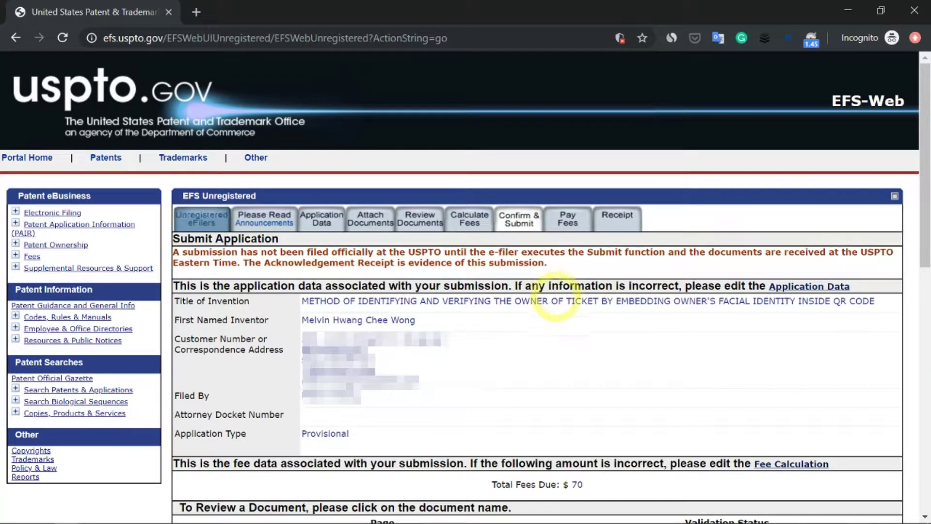
Review the attached files on the Submit Application page and submit the provisional application.
{"action": "scroll", "coordinate": [545, 326], "scroll_direction": "down", "scroll_amount": 6}
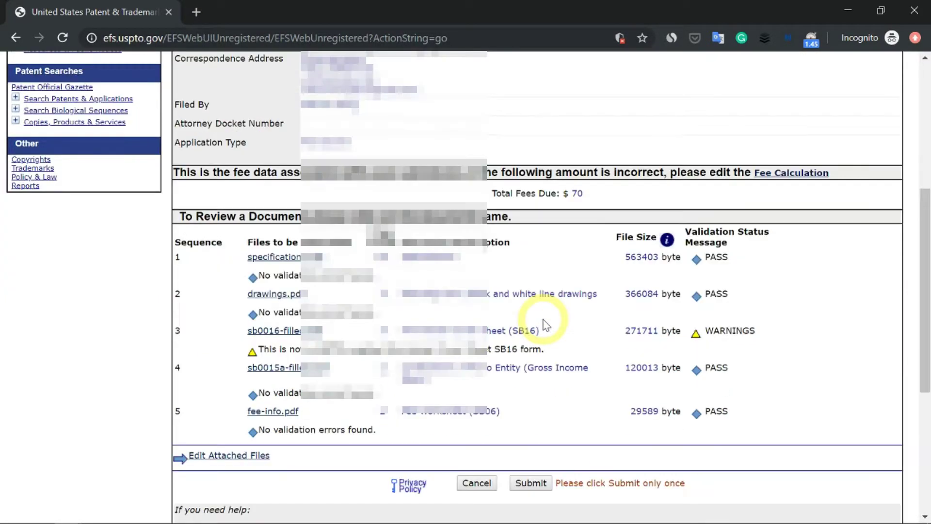
{"action": "scroll", "coordinate": [546, 324], "scroll_direction": "down", "scroll_amount": 2}
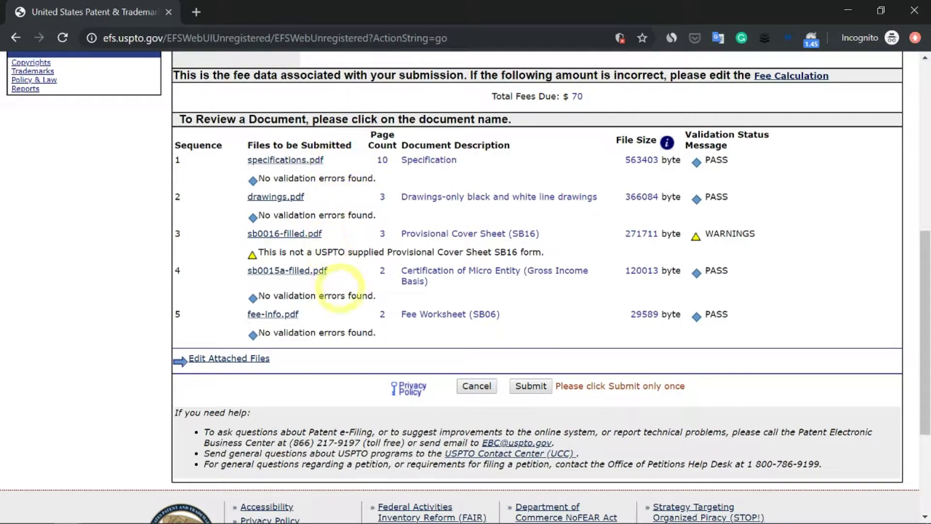
{"action": "scroll", "coordinate": [480, 358], "scroll_direction": "up", "scroll_amount": 1}
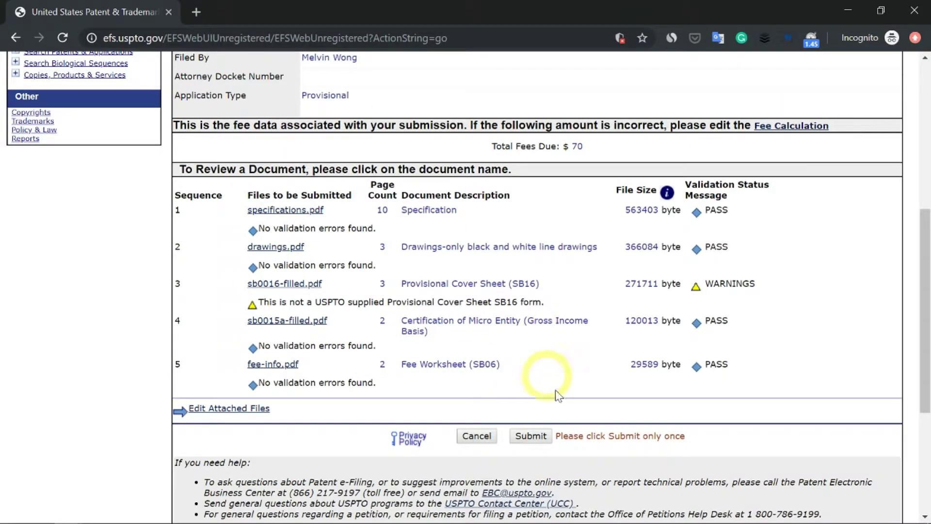
{"action": "scroll", "coordinate": [543, 441], "scroll_direction": "down", "scroll_amount": 3}
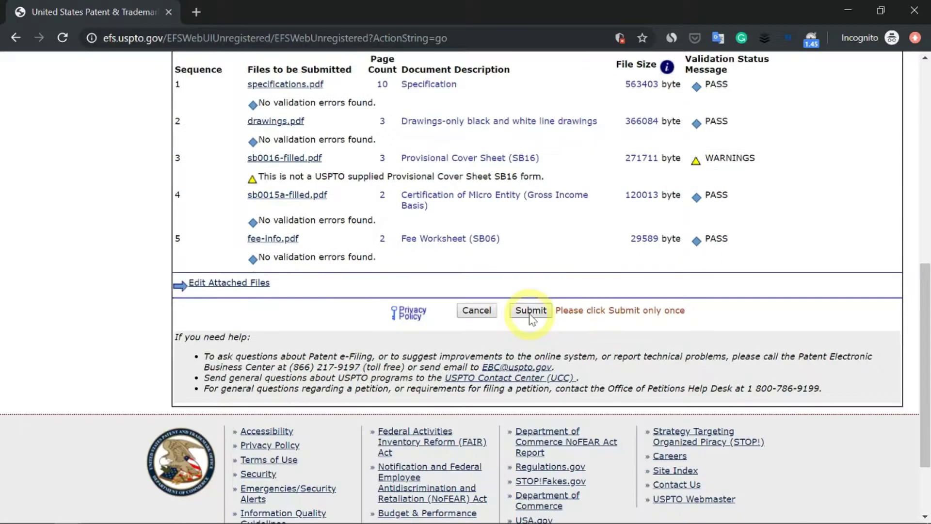
{"action": "left_click", "coordinate": [533, 311]}
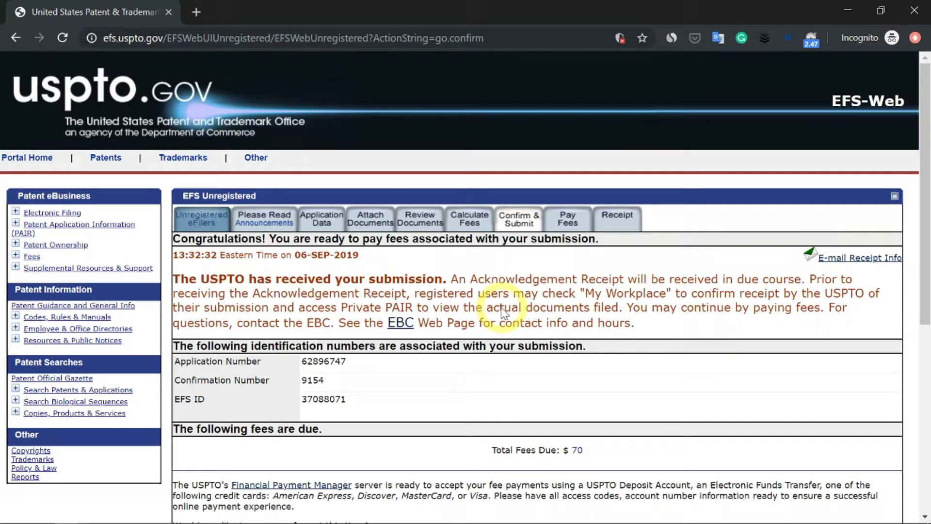
Choose "YES! I want to pay now" on the submission confirmation page.
{"action": "scroll", "coordinate": [527, 314], "scroll_direction": "down", "scroll_amount": 2}
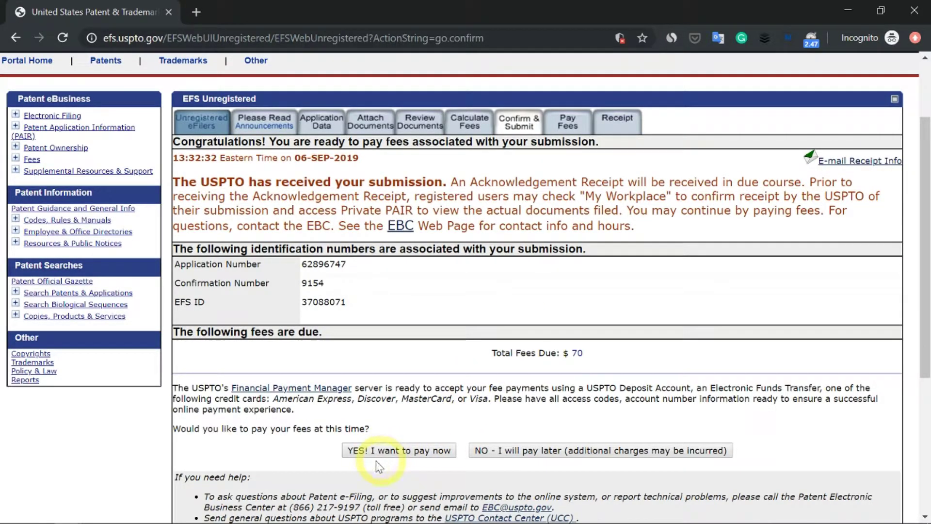
{"action": "left_click", "coordinate": [500, 456]}
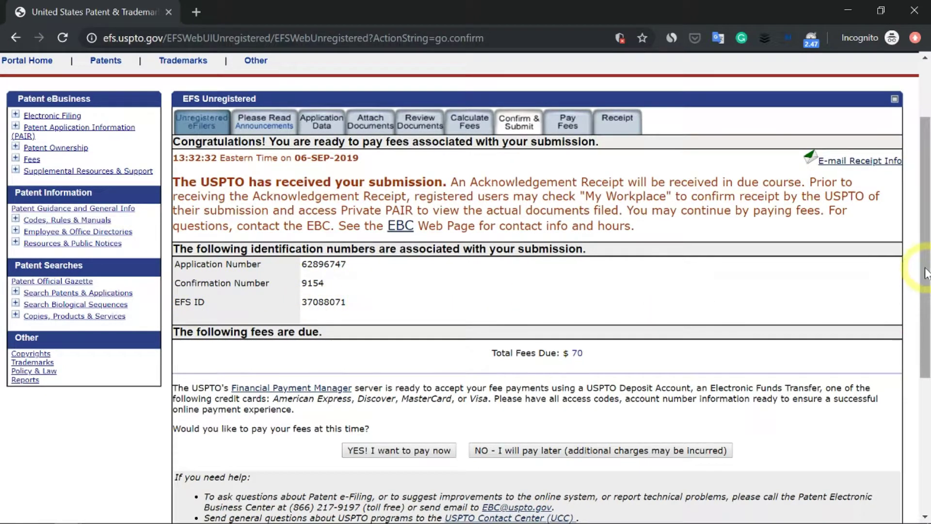
{"action": "left_click_drag", "start_coordinate": [923, 269], "coordinate": [922, 349]}
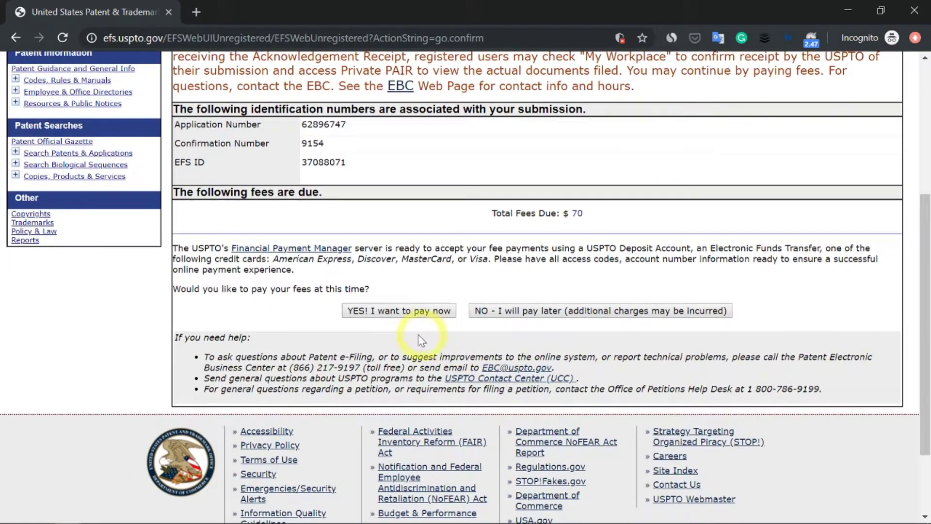
{"action": "left_click", "coordinate": [402, 313]}
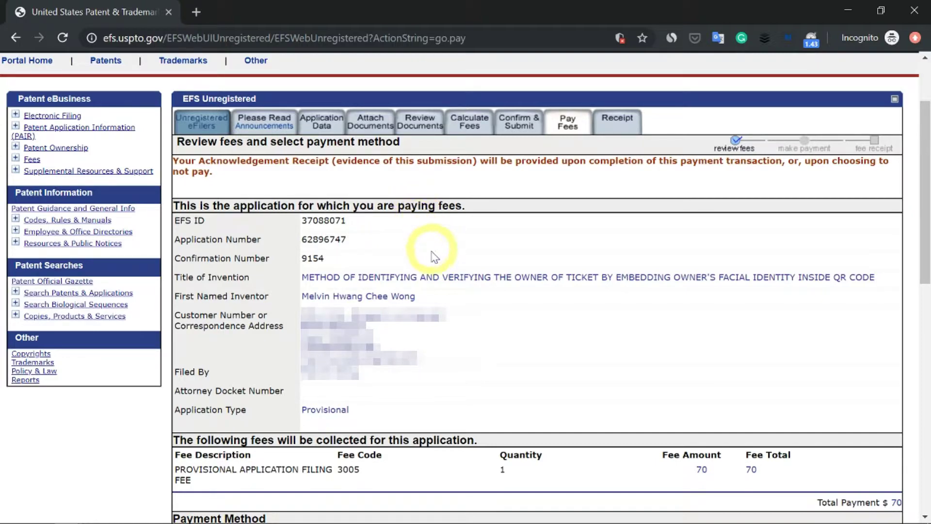
Pick Pay with the New USPTO Payment System for the $70 filing fee.
{"action": "scroll", "coordinate": [455, 283], "scroll_direction": "down", "scroll_amount": 8}
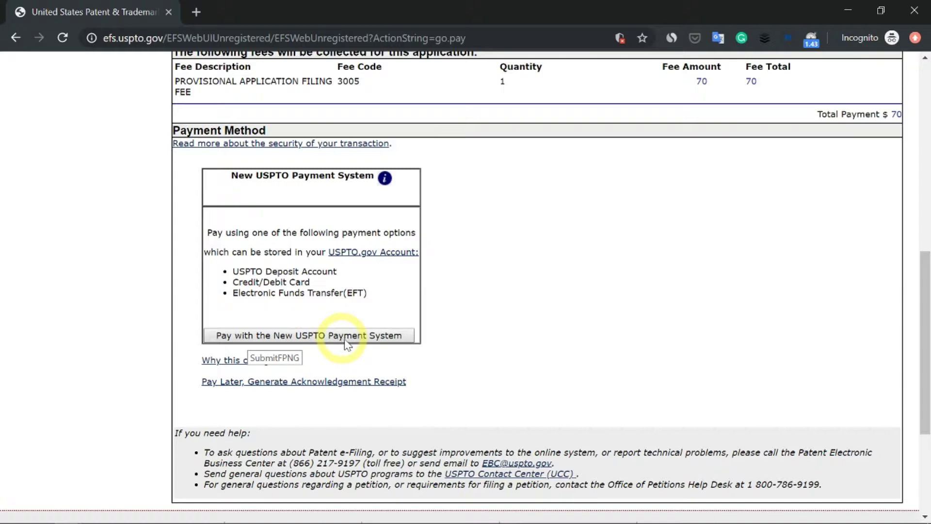
{"action": "scroll", "coordinate": [485, 320], "scroll_direction": "down", "scroll_amount": 1}
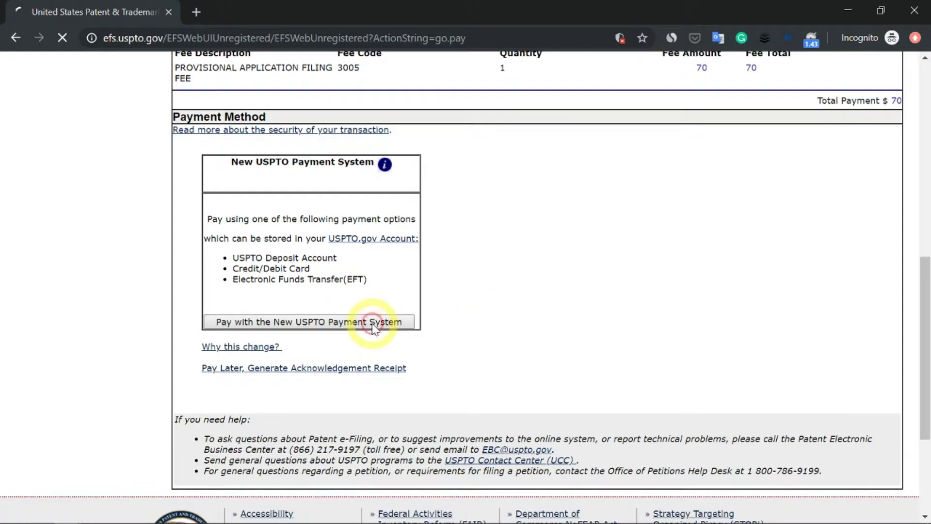
{"action": "left_click", "coordinate": [370, 322]}
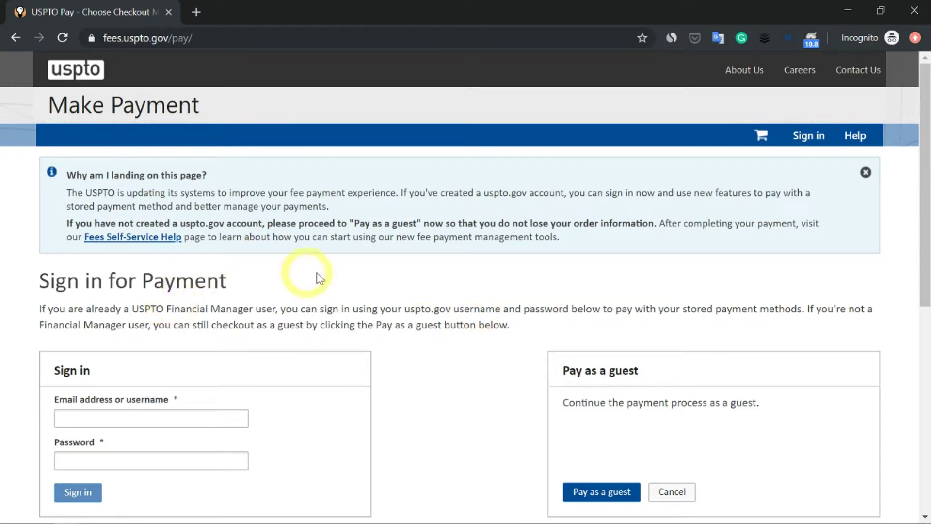
Continue the $70 fee payment as a guest and scroll through the card and billing form.
{"action": "scroll", "coordinate": [592, 328], "scroll_direction": "down", "scroll_amount": 2}
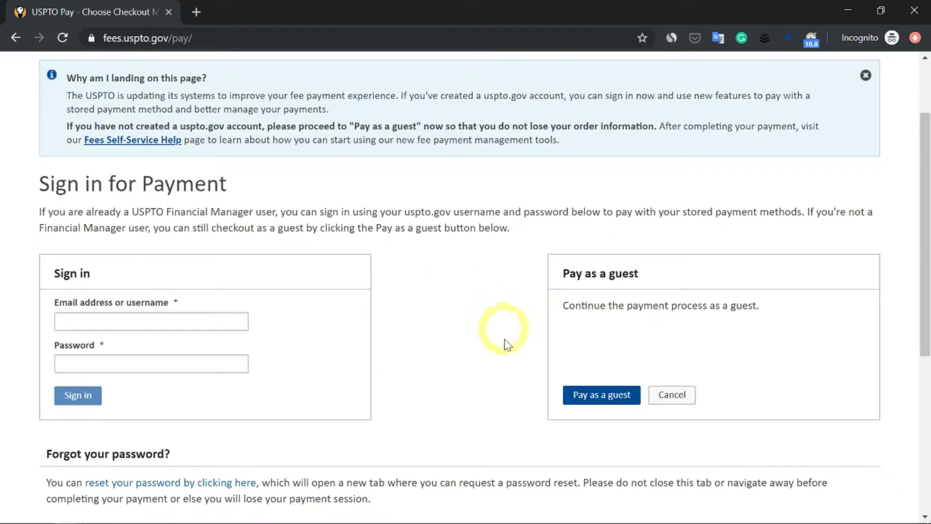
{"action": "left_click", "coordinate": [612, 401]}
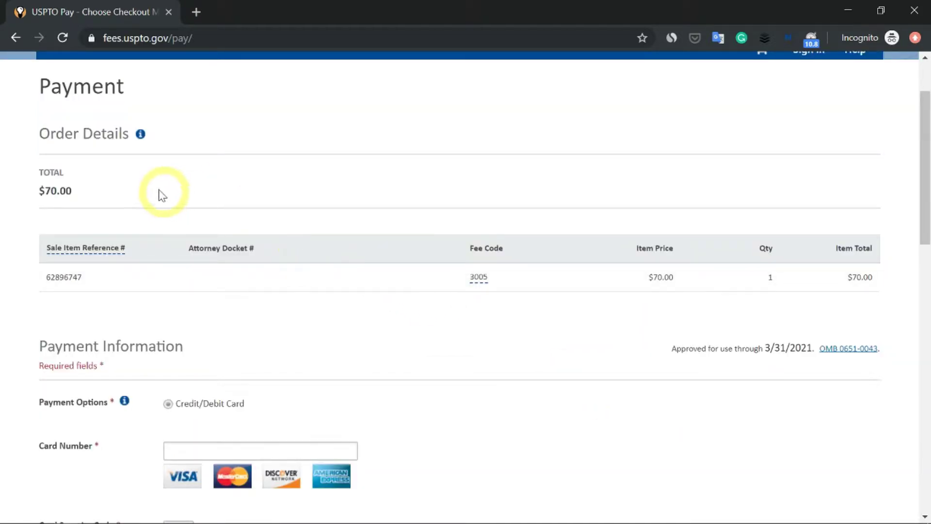
{"action": "scroll", "coordinate": [250, 337], "scroll_direction": "down", "scroll_amount": 2}
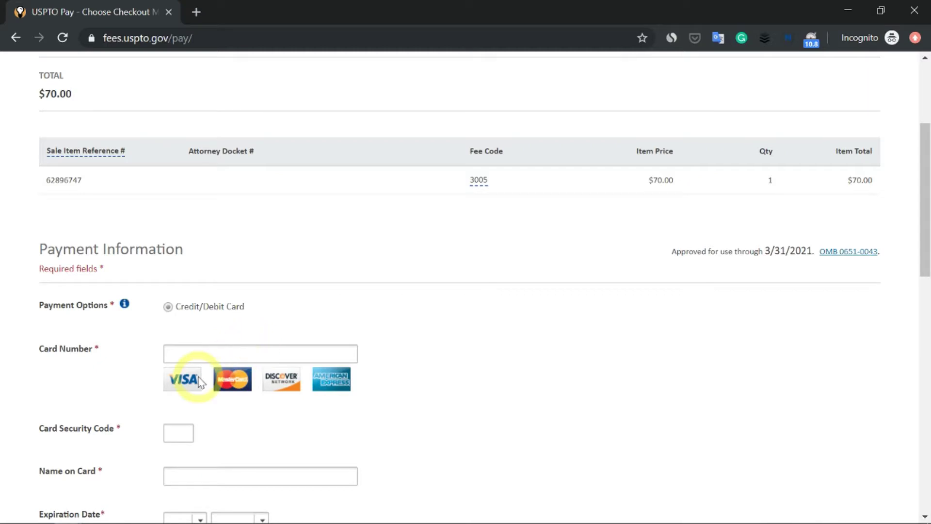
{"action": "scroll", "coordinate": [194, 412], "scroll_direction": "down", "scroll_amount": 2}
{"action": "scroll", "coordinate": [343, 358], "scroll_direction": "down", "scroll_amount": 10}
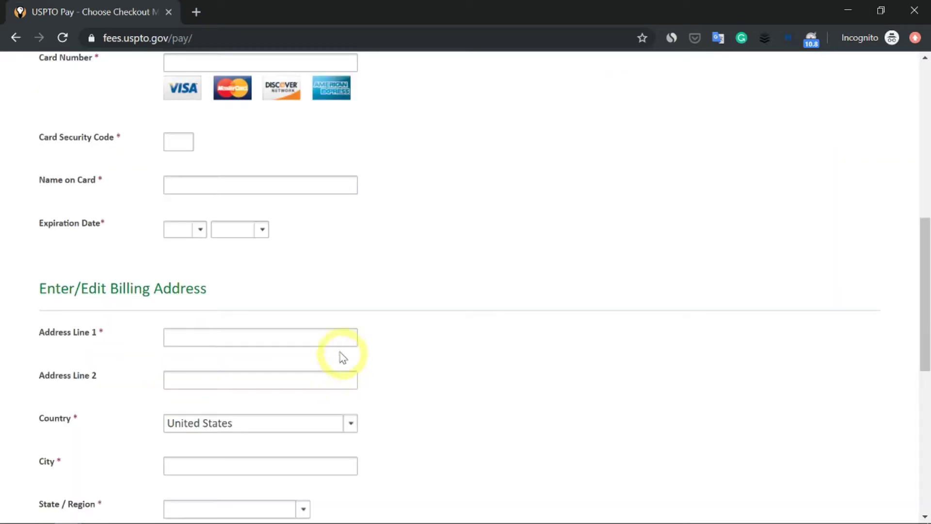
{"action": "scroll", "coordinate": [291, 322], "scroll_direction": "up", "scroll_amount": 10}
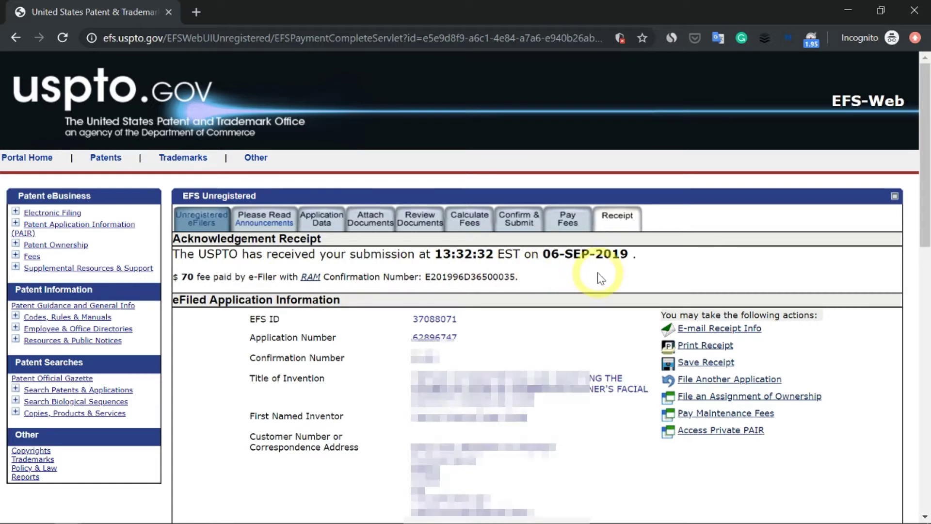
{"action": "scroll", "coordinate": [602, 279], "scroll_direction": "down", "scroll_amount": 2}
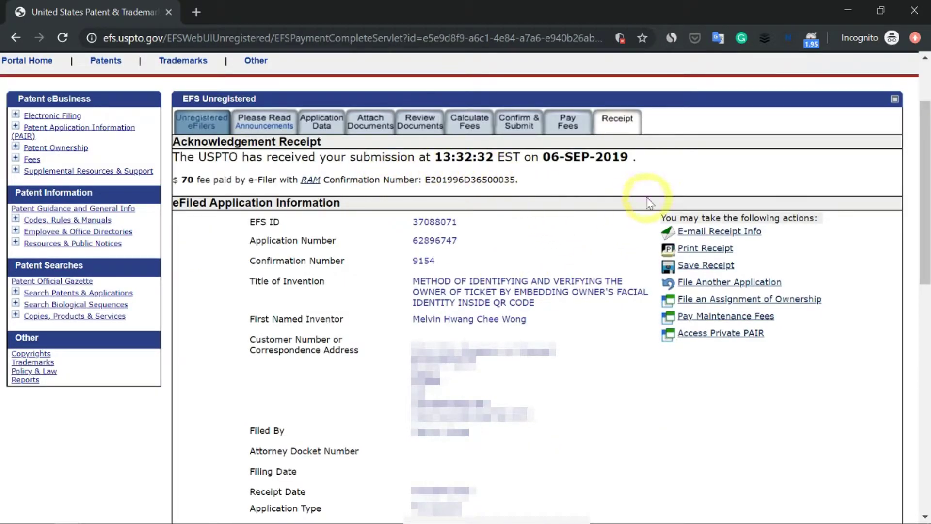